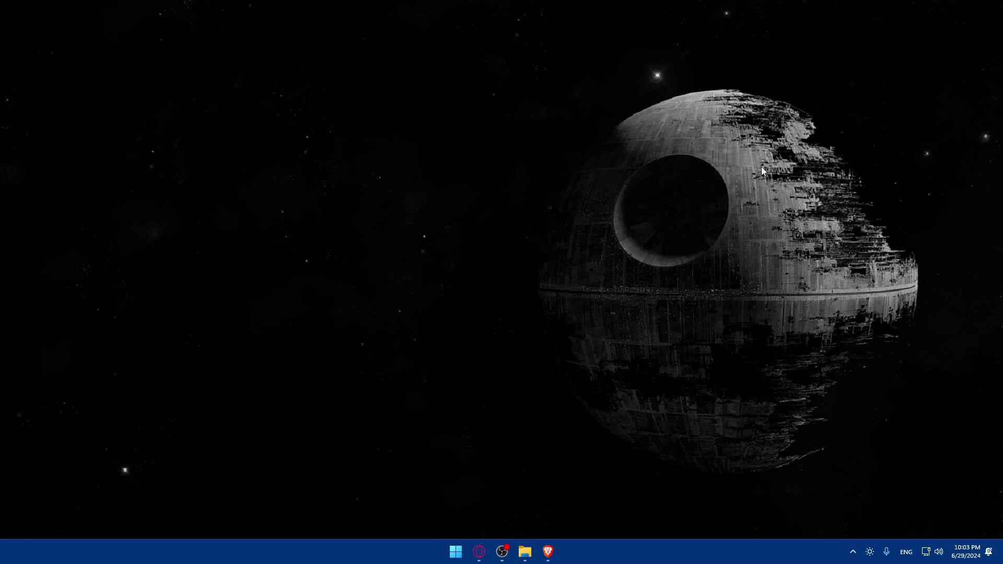
Google 'joomla' in Brave and open the 'Joomla Content Management System (CMS)' result.
click(548, 551)
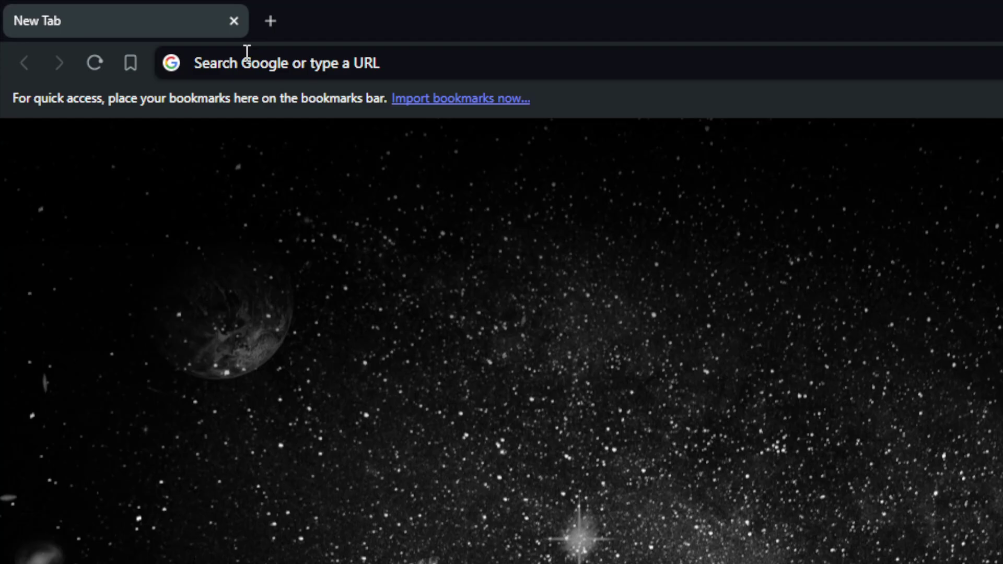
click(247, 53)
text(joom)
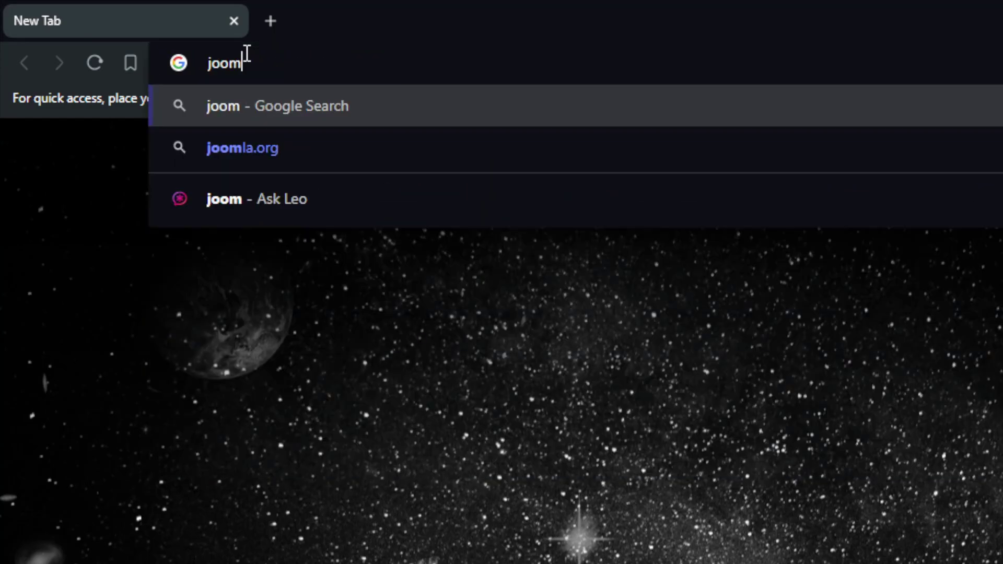
text(la)
key(Return)
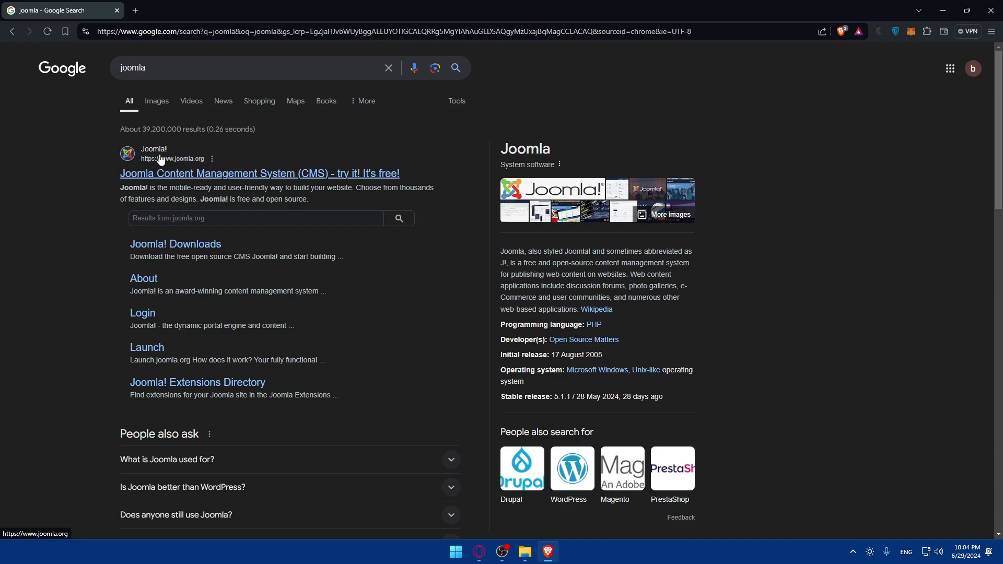
click(177, 174)
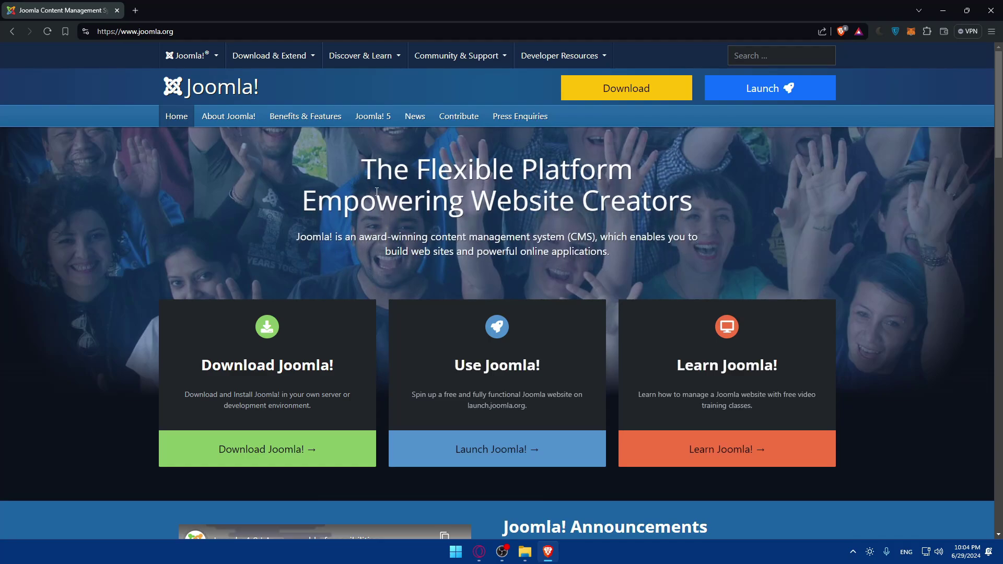
drag(376, 190, 654, 204)
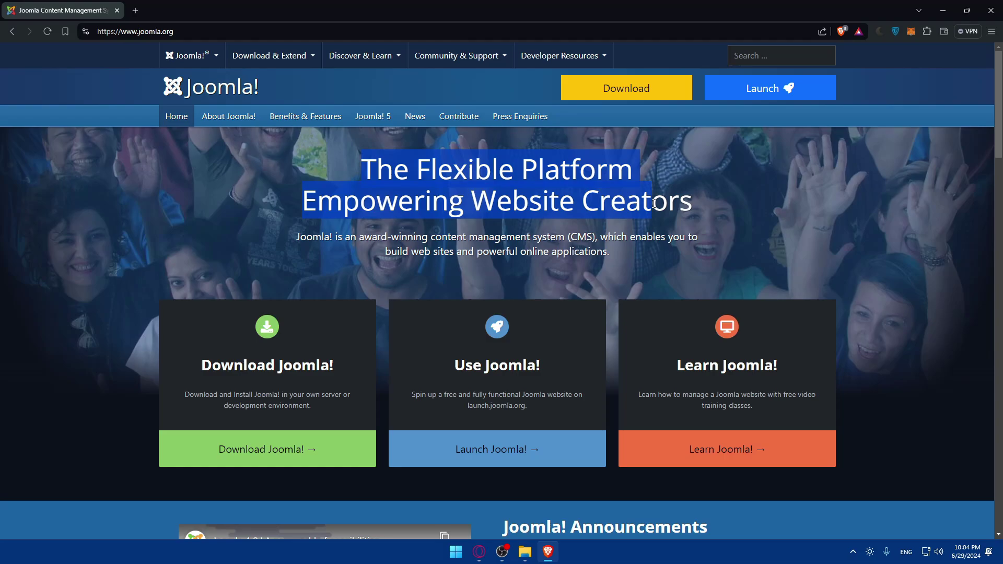
drag(289, 239, 585, 243)
click(585, 244)
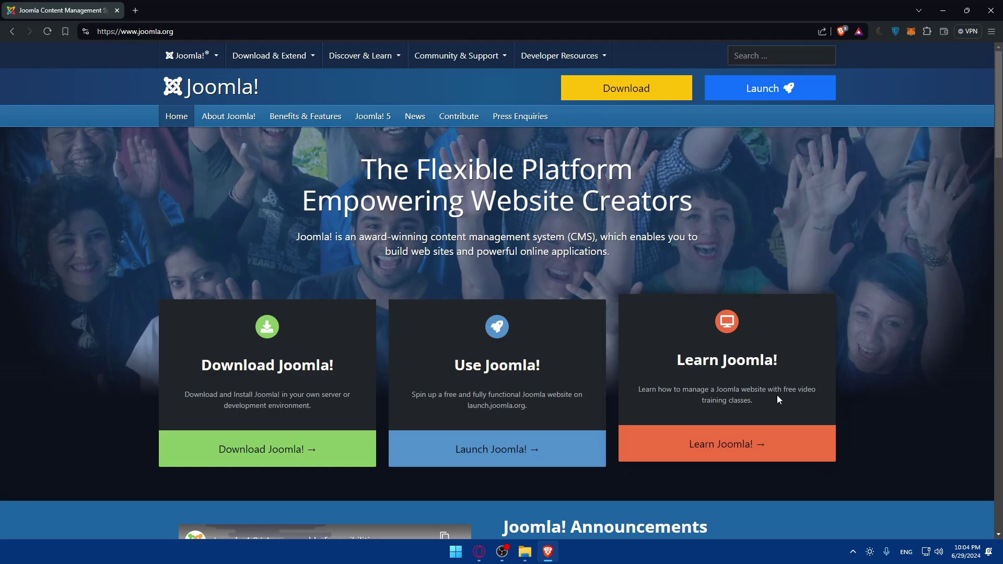
scroll(745, 376, down, 2)
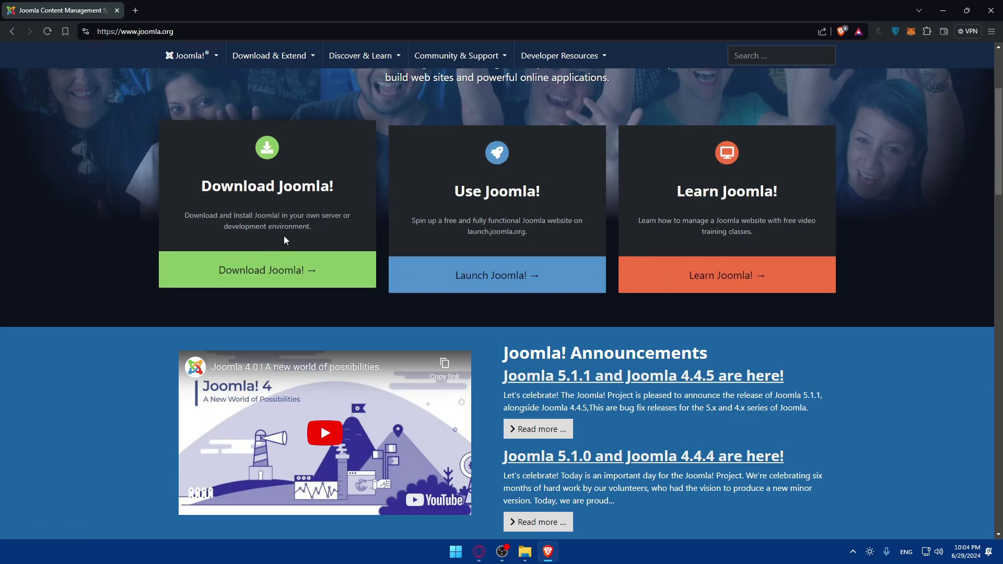
click(304, 271)
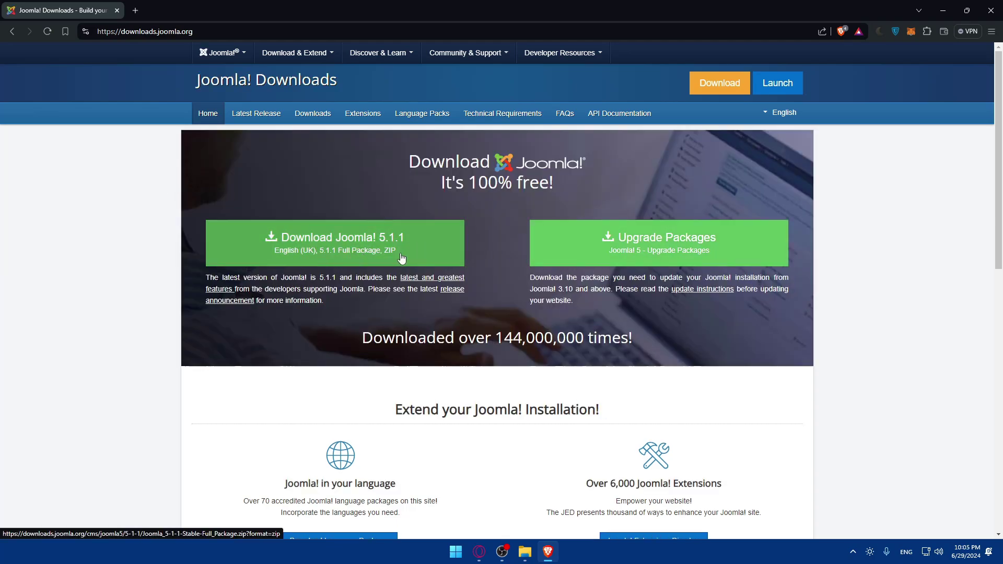
click(363, 259)
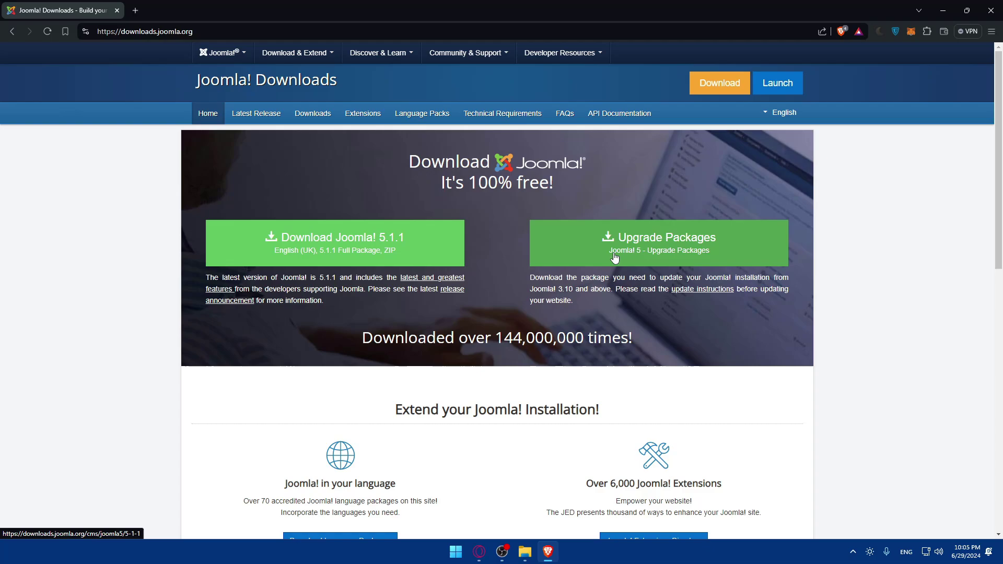
click(631, 256)
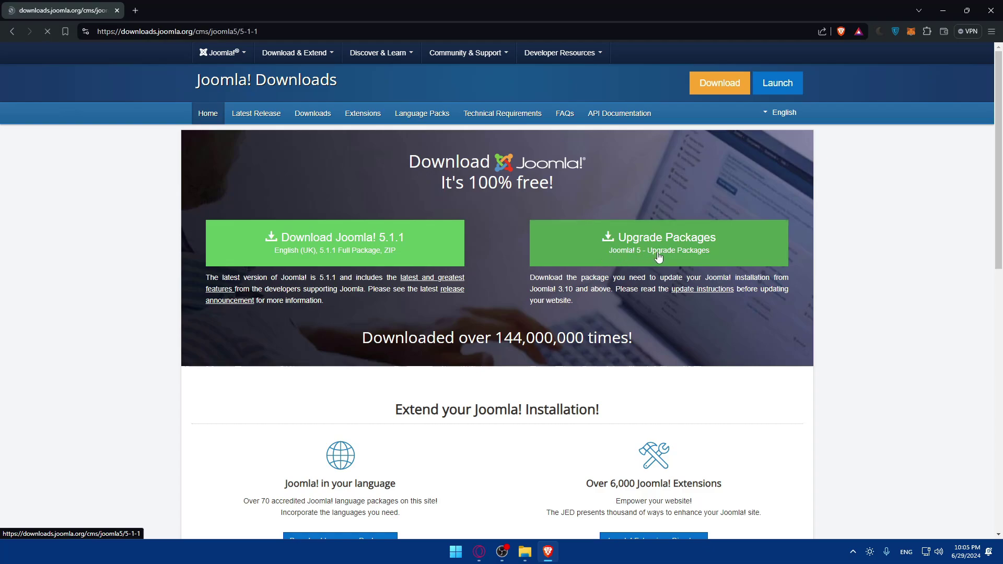
scroll(549, 269, down, 2)
scroll(296, 217, down, 1)
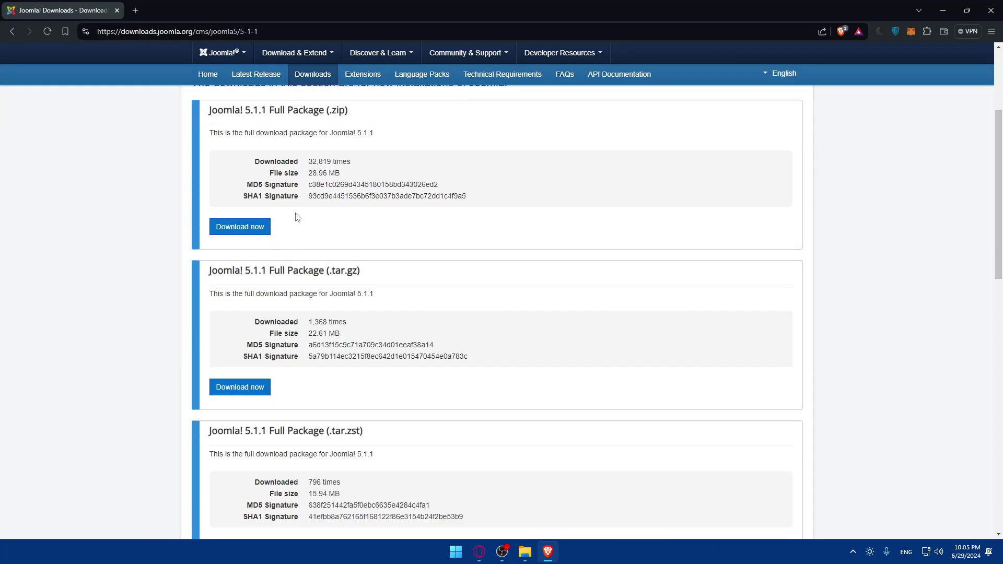
scroll(297, 216, down, 3)
scroll(296, 215, up, 1)
scroll(338, 226, up, 2)
scroll(352, 225, up, 2)
scroll(336, 202, down, 2)
scroll(351, 287, down, 2)
scroll(360, 280, down, 3)
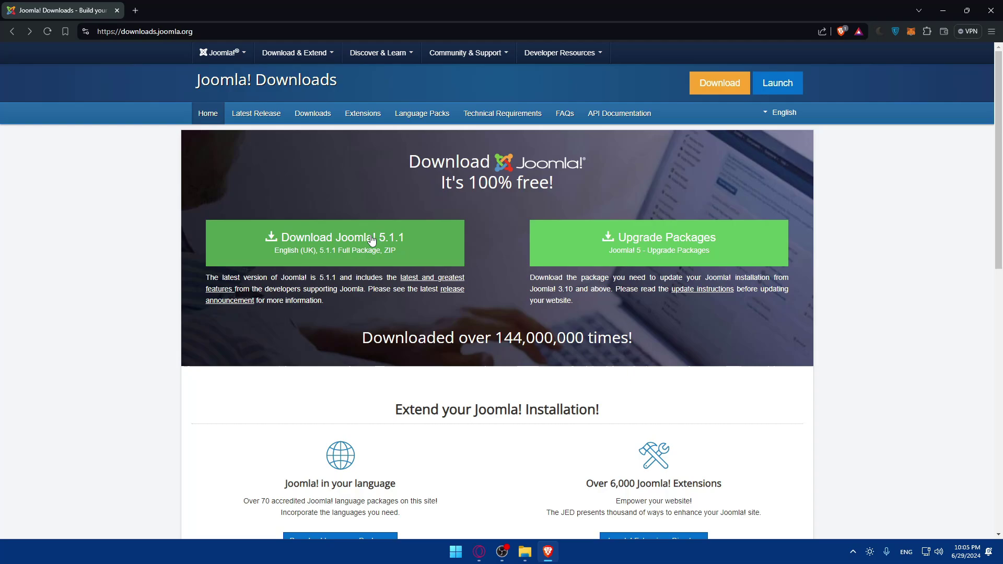
click(360, 244)
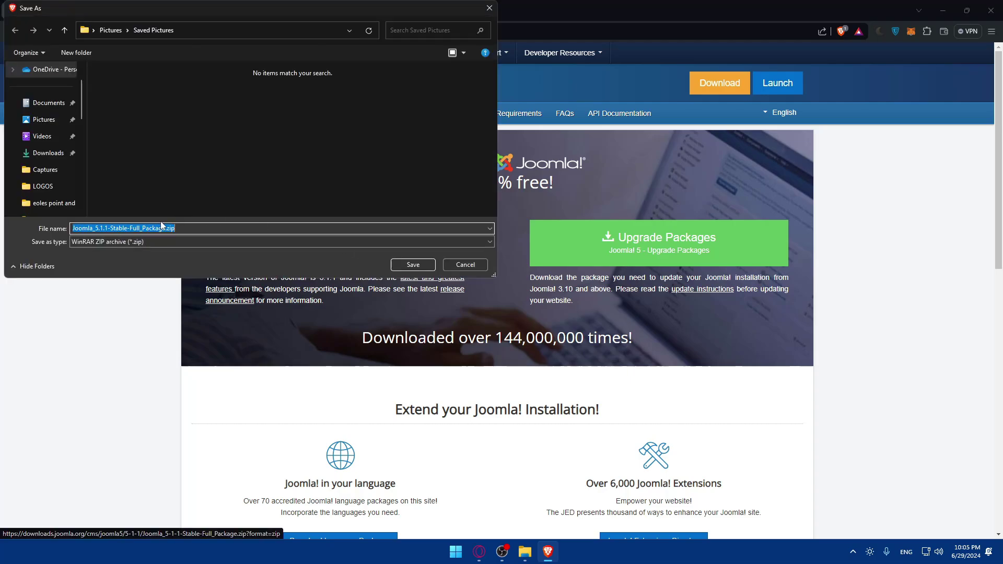
click(490, 8)
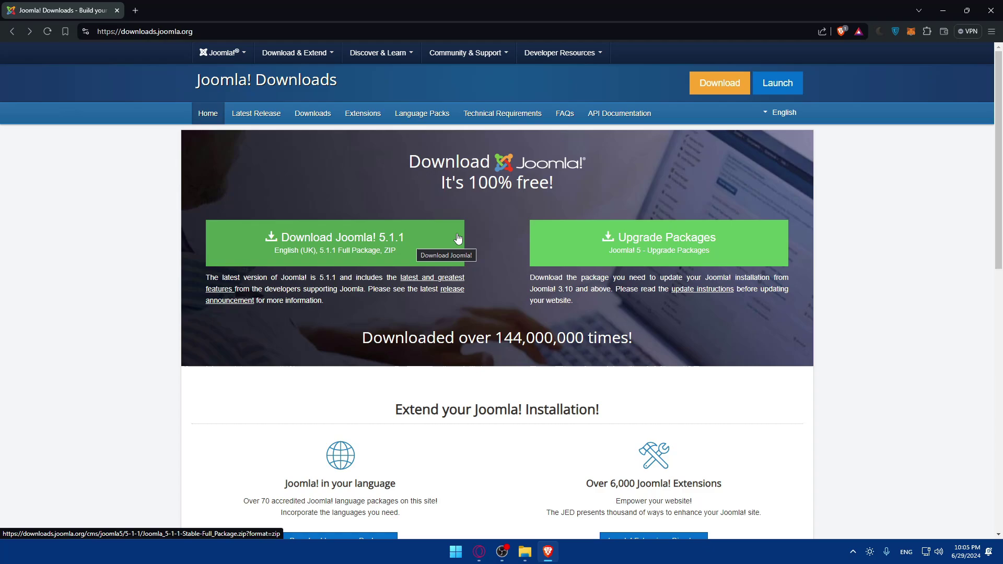
key(alt+Left)
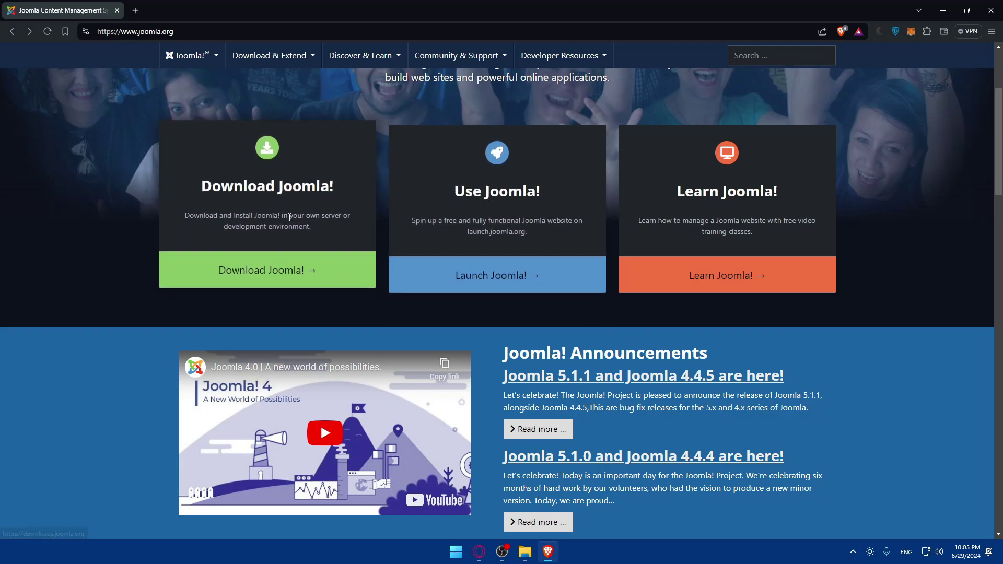
Read the download card, then open 'Launch Joomla!' and switch to the new Launch tab.
double_click(306, 187)
click(315, 225)
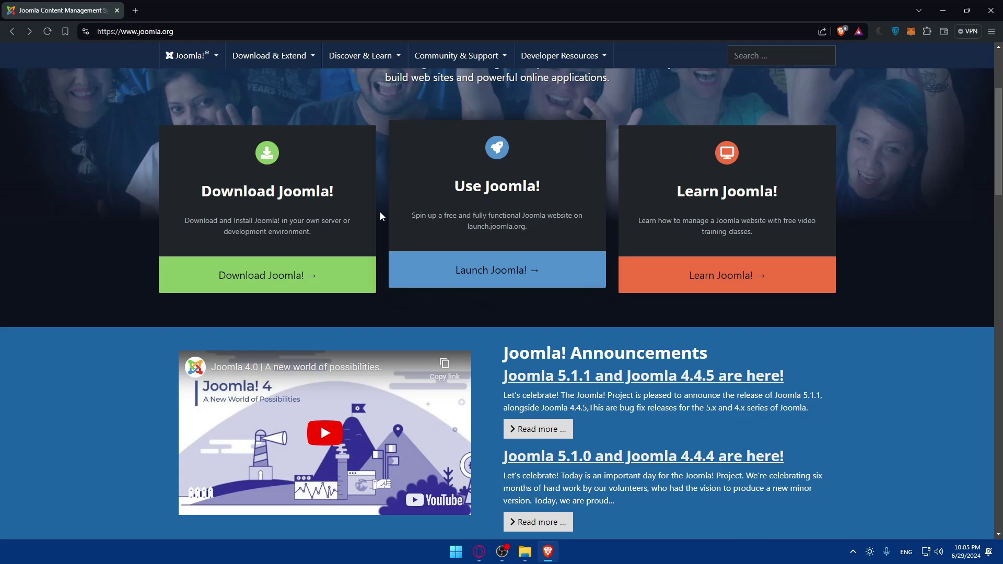
drag(318, 231, 161, 213)
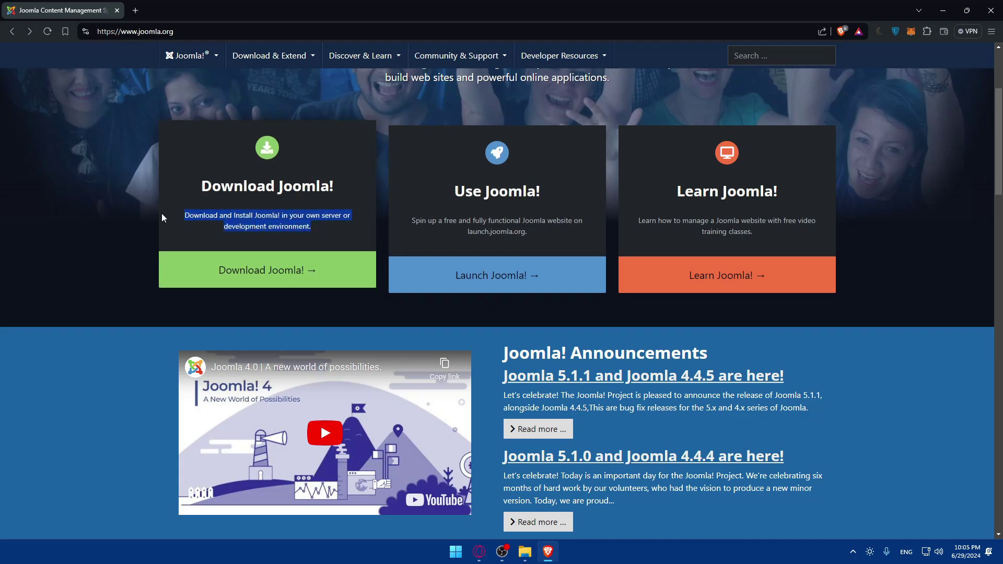
click(172, 199)
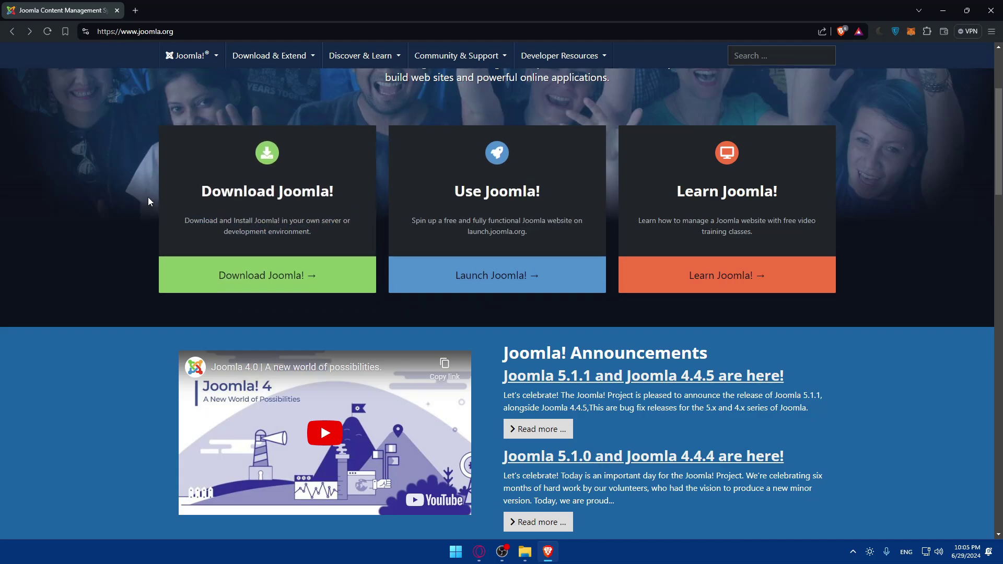
click(499, 275)
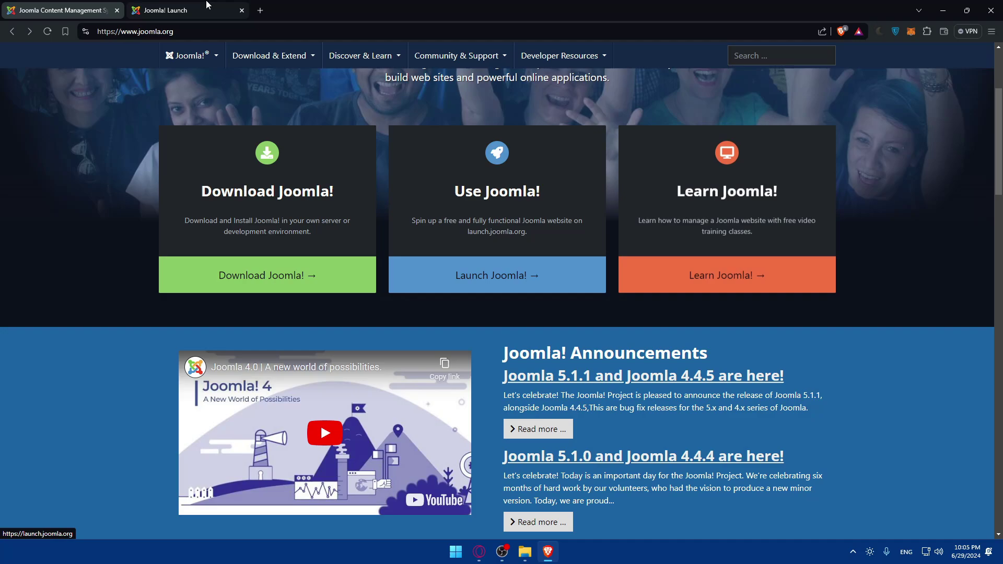
key(ctrl+Tab)
drag(396, 135, 627, 178)
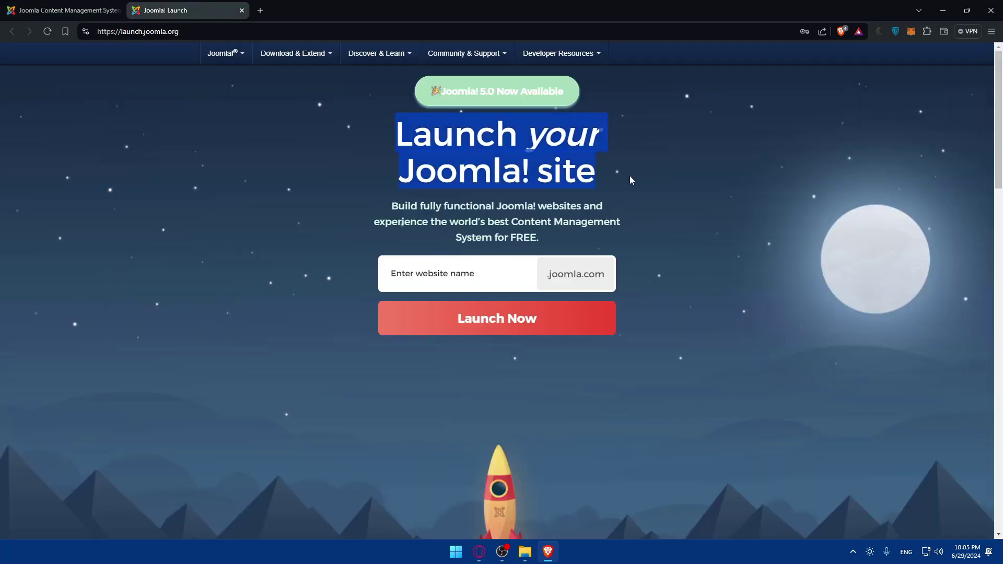
Enter a first website name, submit it, and resubmit after editing it.
click(629, 182)
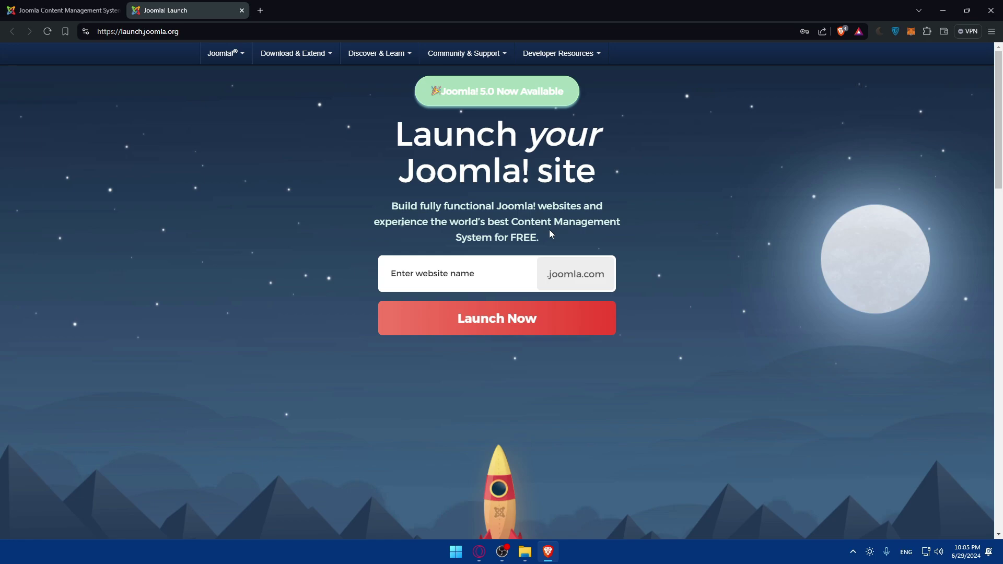
click(453, 272)
text(Omix)
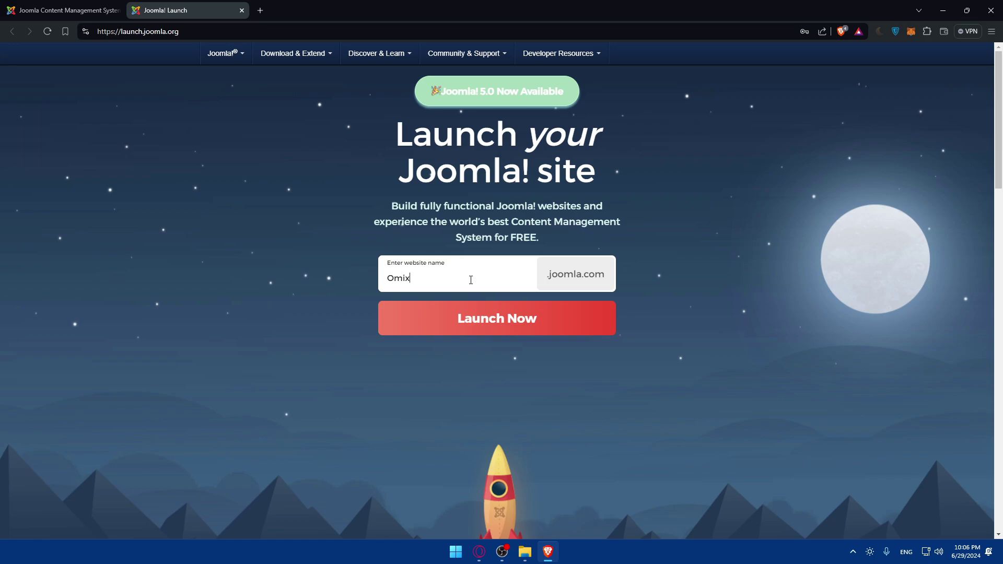
click(473, 324)
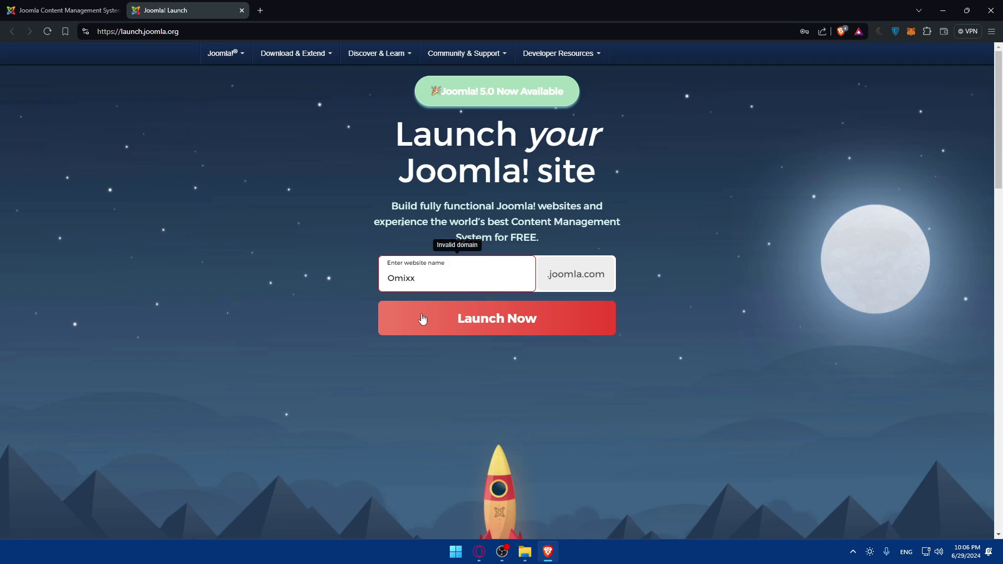
click(470, 319)
click(480, 321)
Replace the name, delete the leading 'hello', and submit 'testeromix' with Launch Now.
drag(434, 269, 343, 276)
text(hellotester)
text(omix)
click(506, 316)
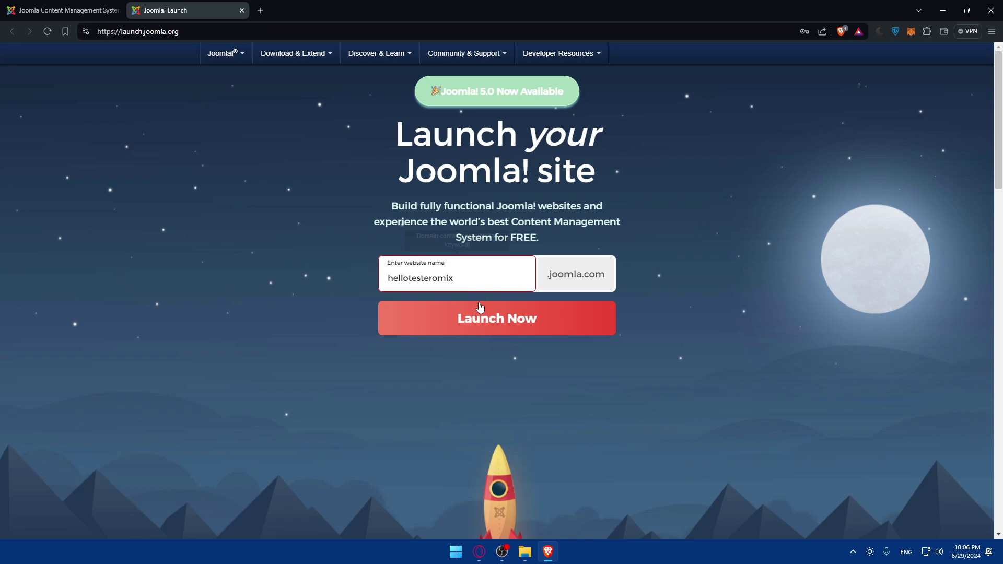
click(480, 307)
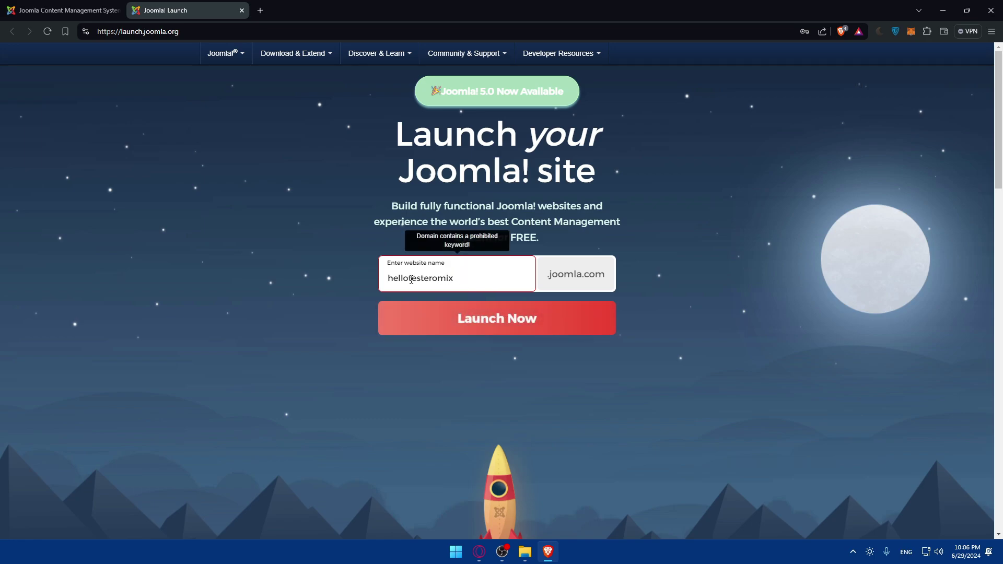
drag(412, 280, 351, 282)
key(BackSpace)
click(503, 317)
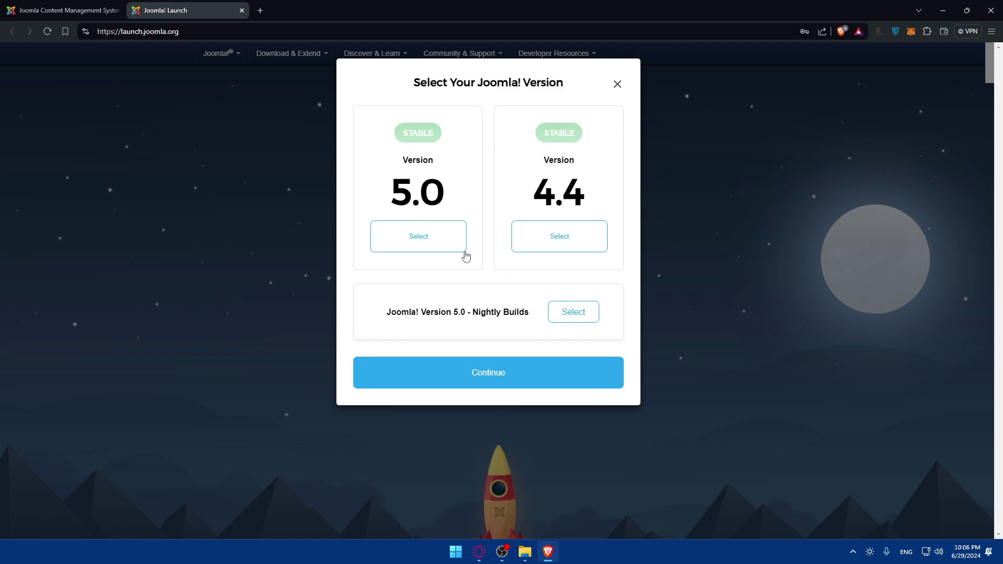
Search 'what is the difference between joomla 4.4 and 5.0' in a new tab, then close it.
click(260, 10)
text(joom)
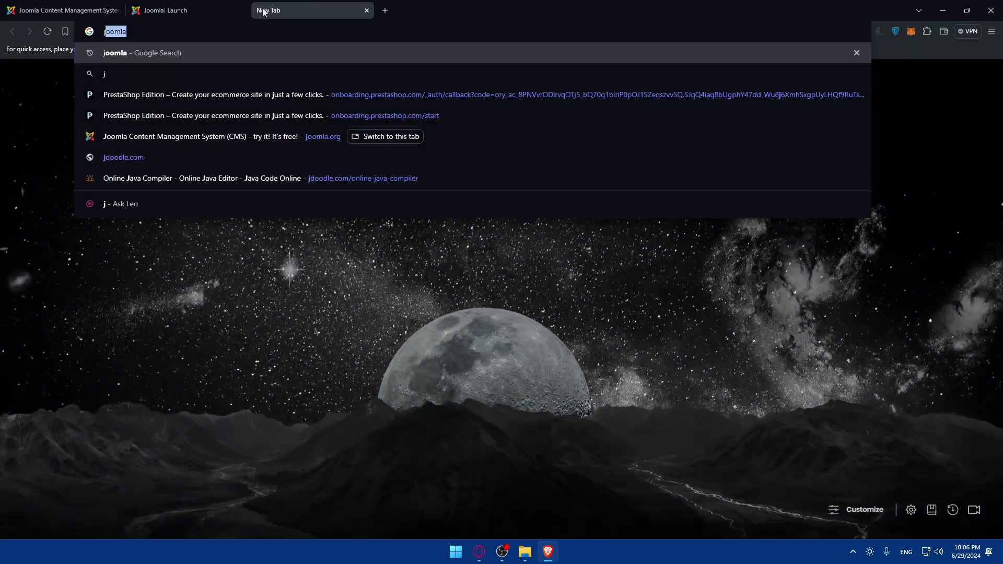
key(BackSpace)
key(BackSpace)
key(BackSpace)
text(wh)
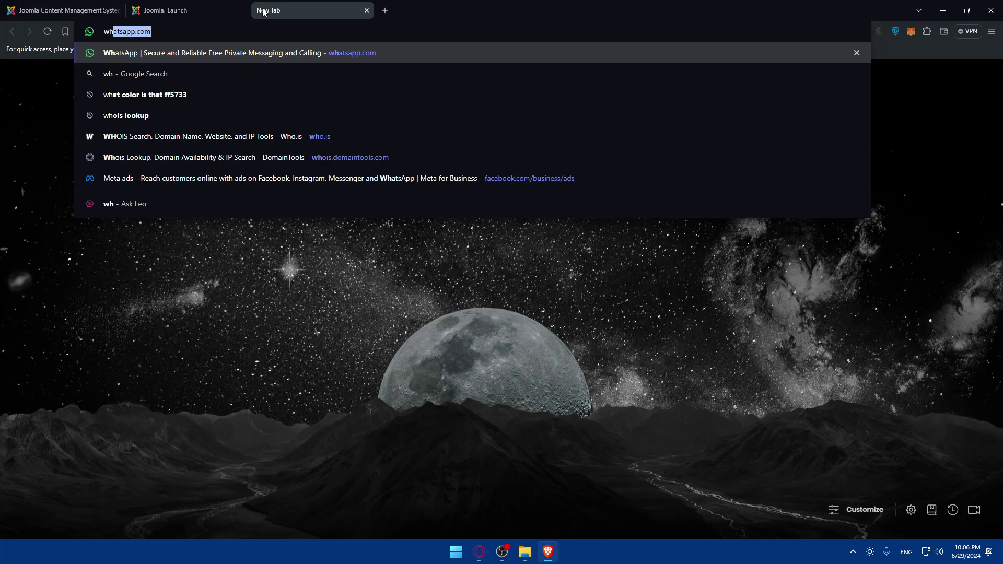
text(at is the dio)
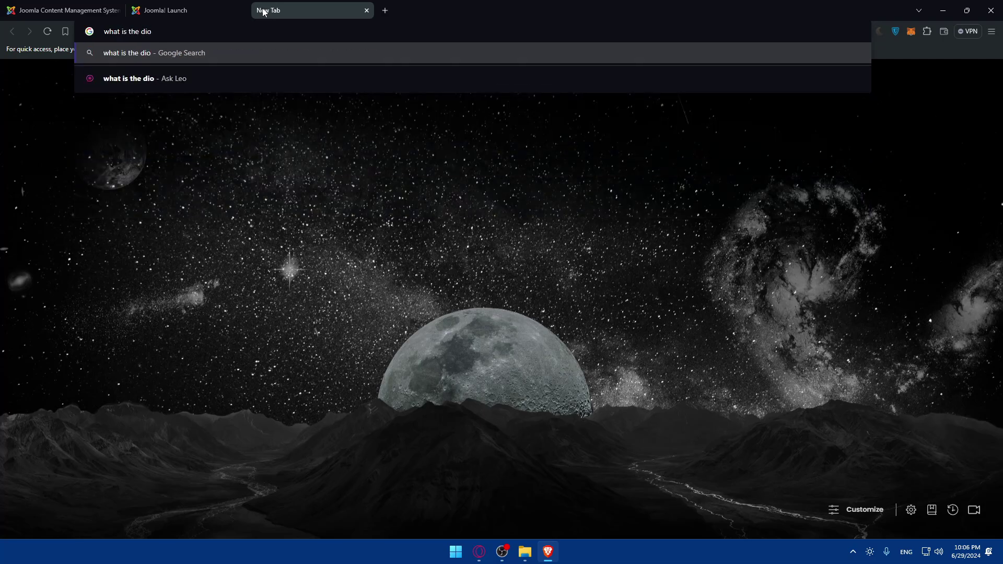
key(BackSpace)
text(ff b)
text(etween )
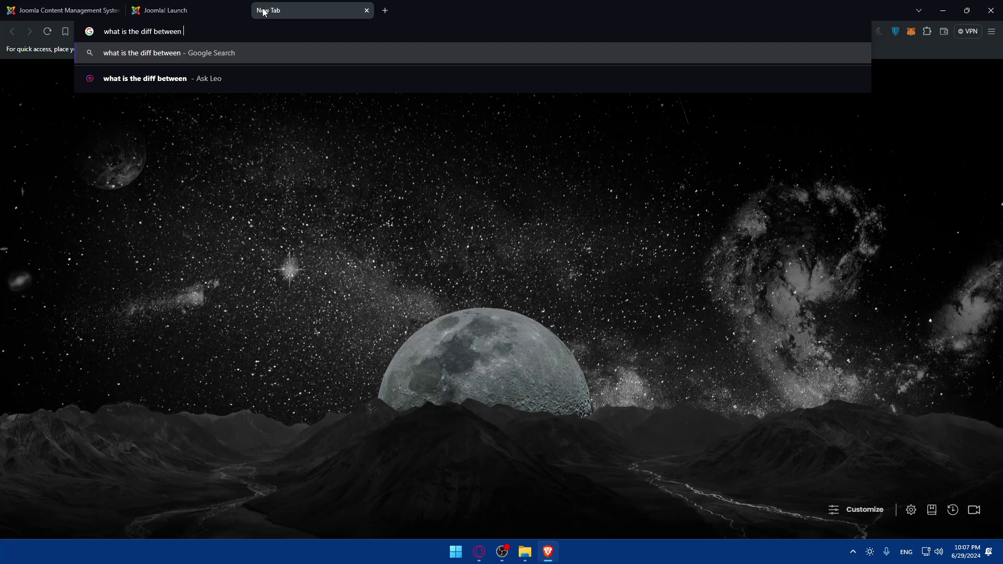
text(joomla)
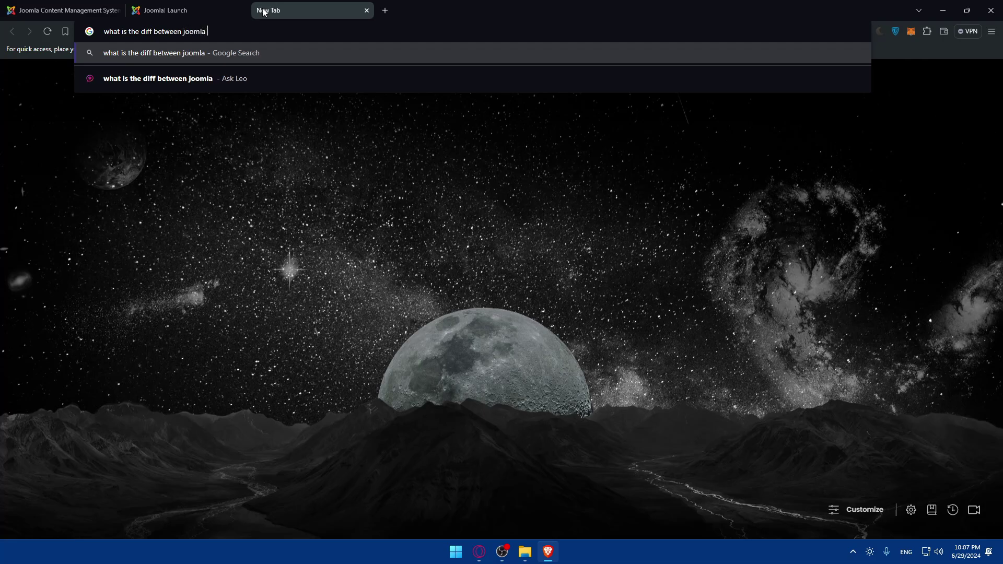
text( 4.4 and )
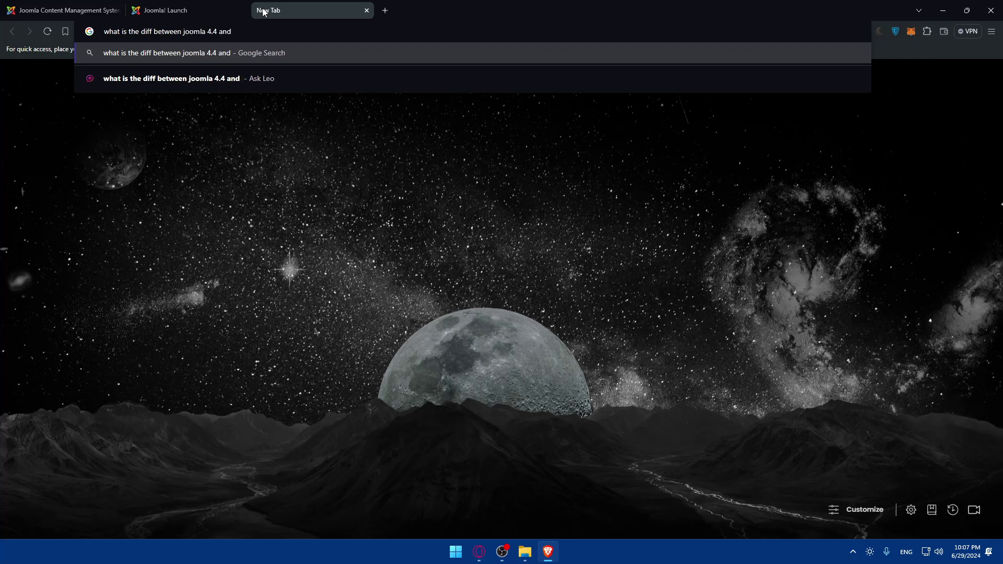
text(5.0)
key(Return)
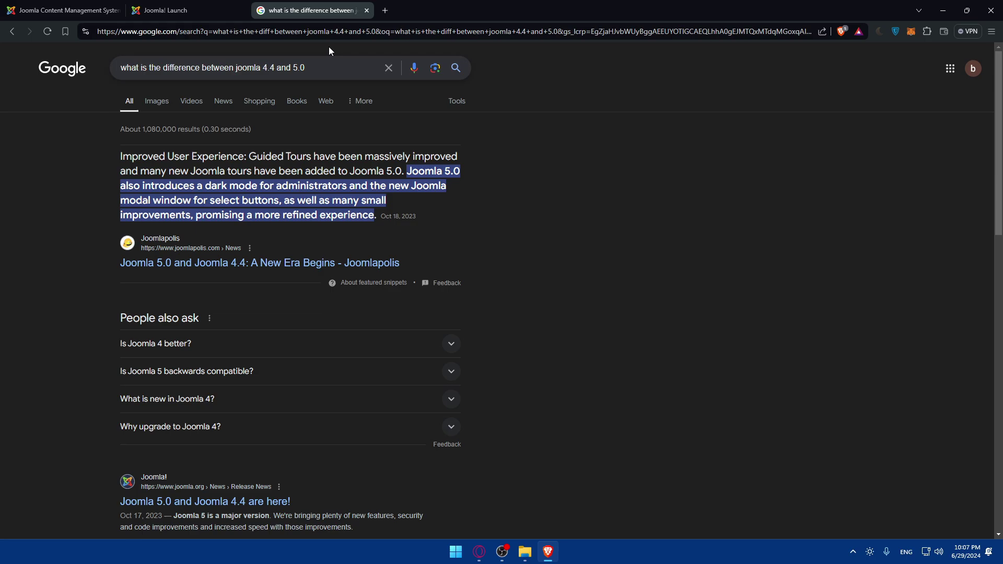
click(368, 11)
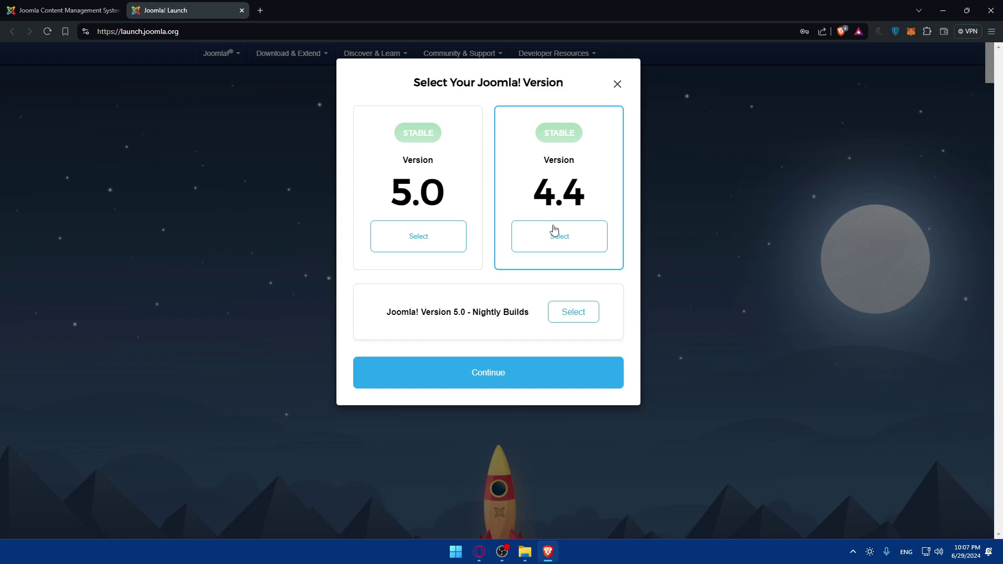
Select Joomla 5.0 and read its monthly renewal notice.
click(466, 225)
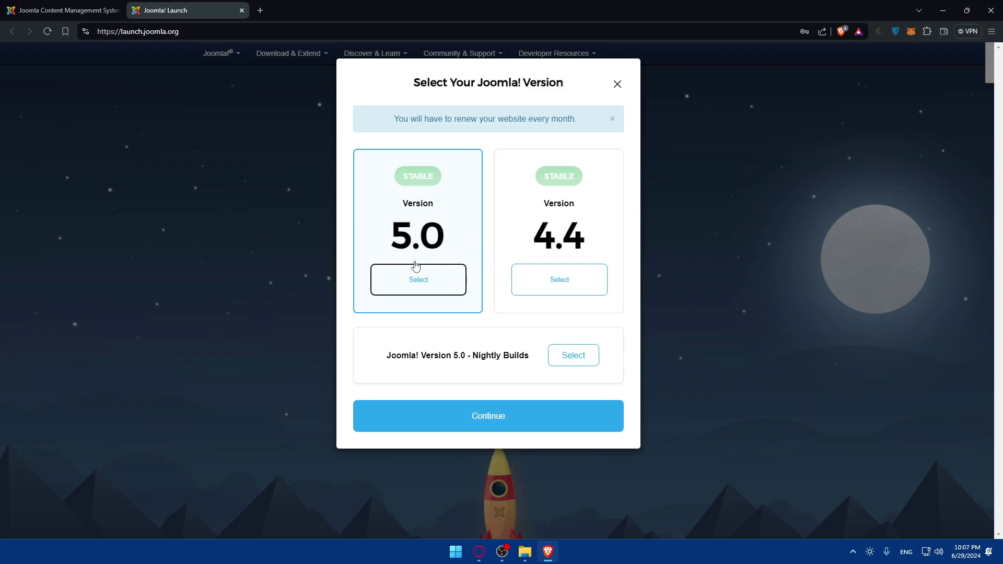
drag(394, 118, 497, 131)
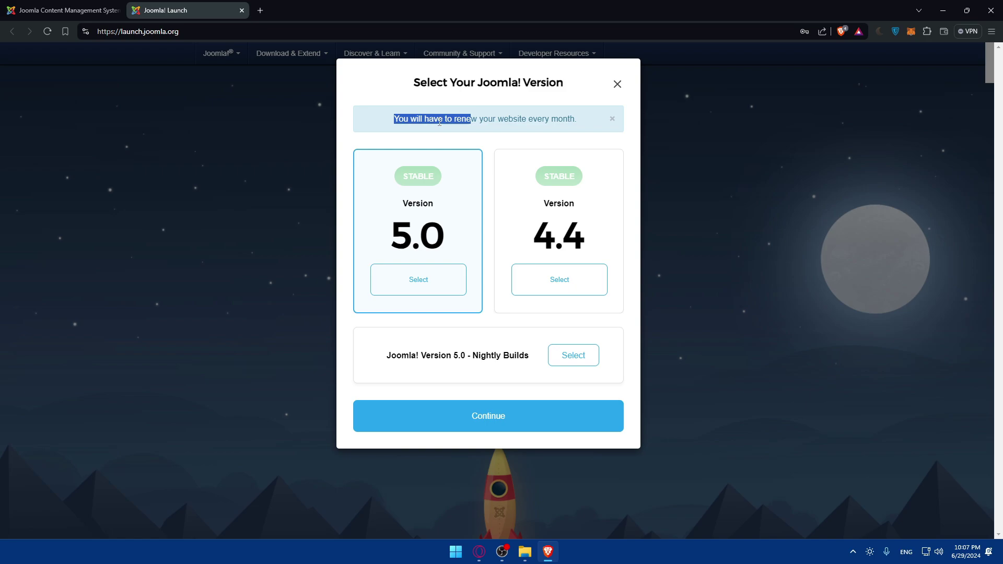
drag(394, 117, 531, 119)
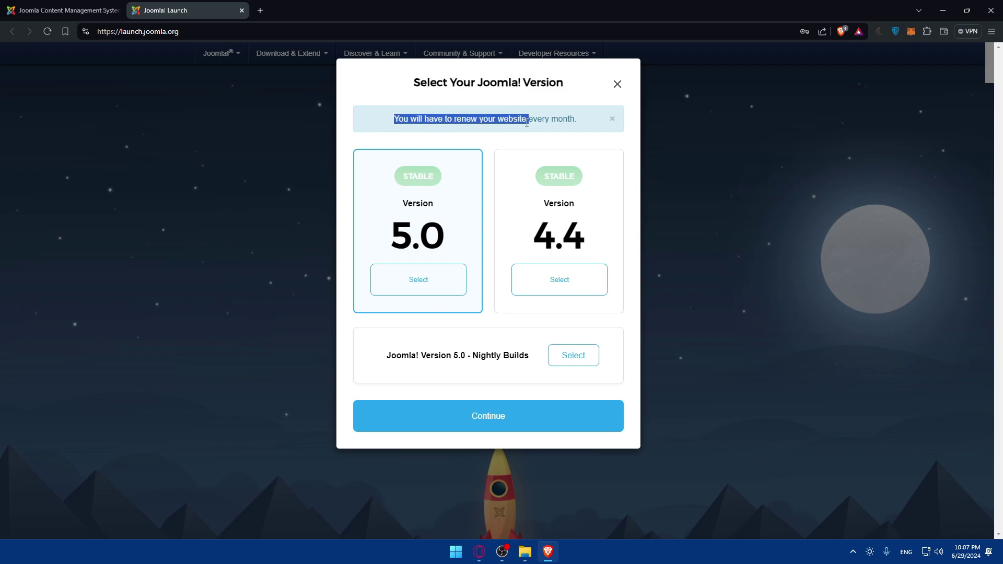
click(536, 127)
Compare 4.4 and Nightly Builds, then reselect 5.0 and continue to account creation.
click(558, 288)
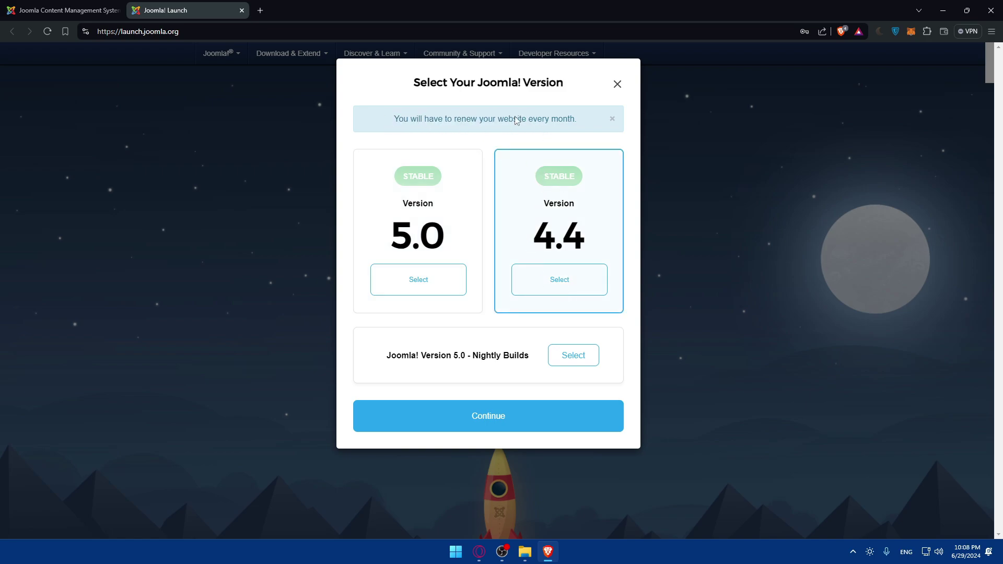
click(567, 341)
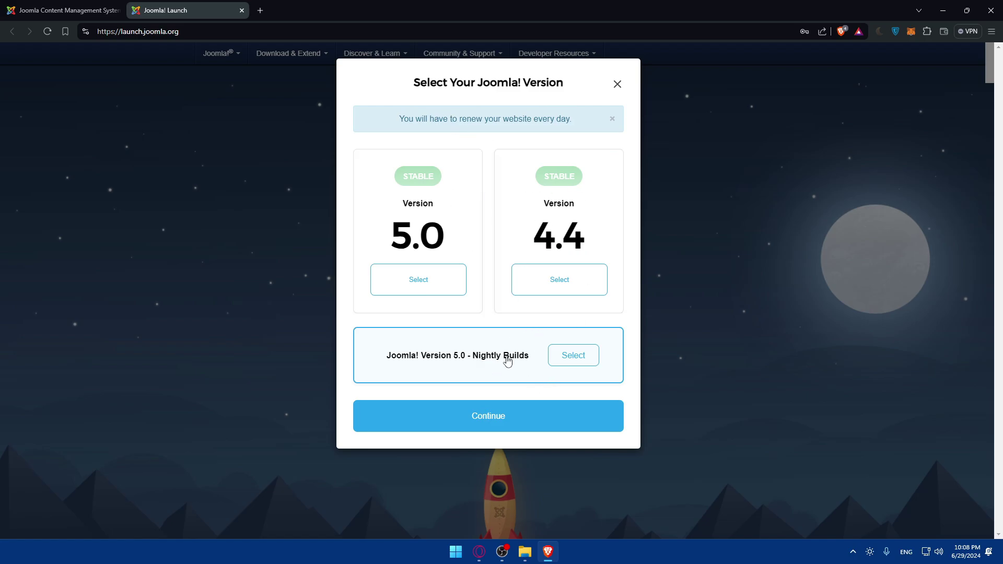
click(538, 291)
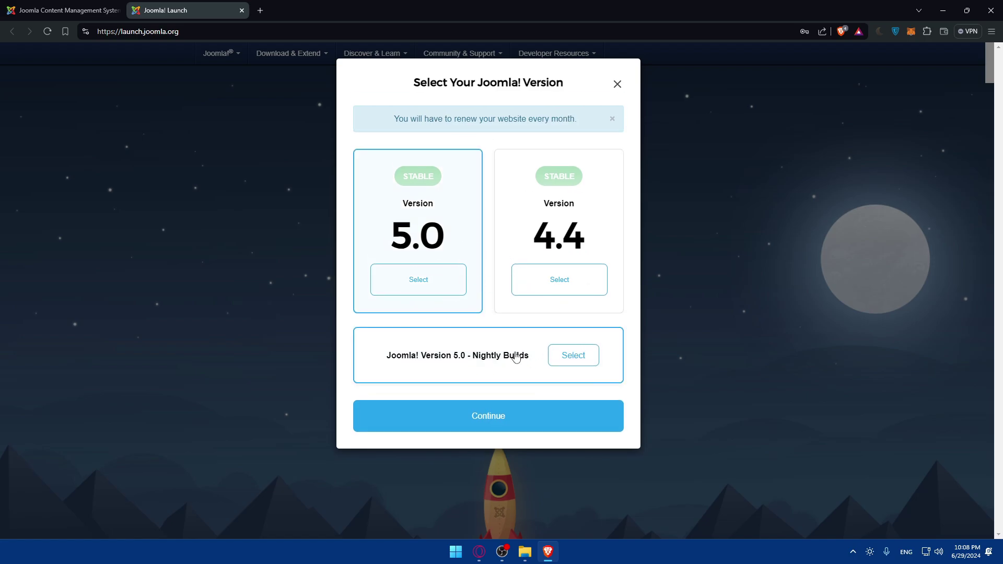
click(473, 329)
click(515, 417)
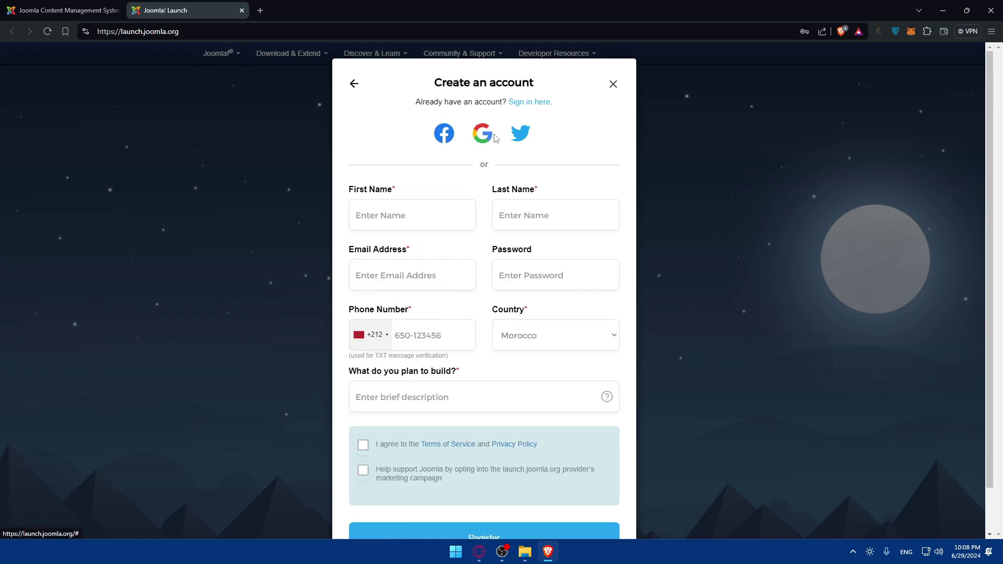
scroll(506, 200, down, 1)
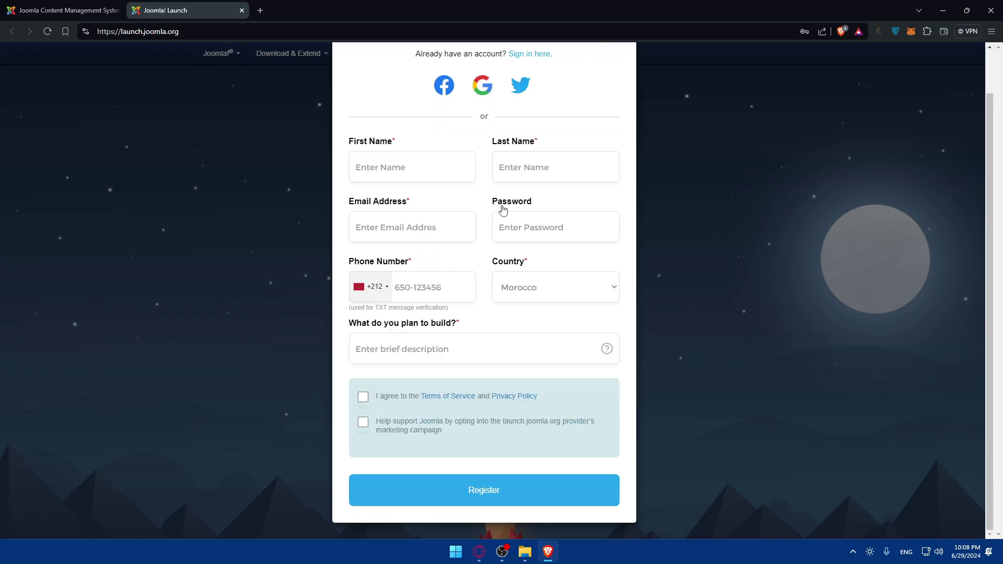
scroll(502, 209, up, 1)
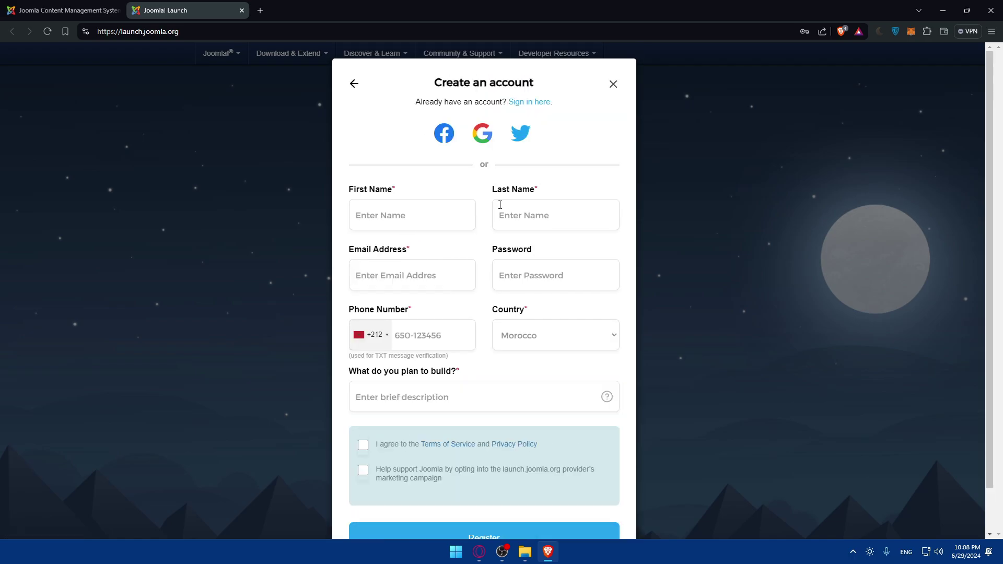
Glance at the sign-in form, then sign up via Google by choosing and confirming an account.
click(530, 102)
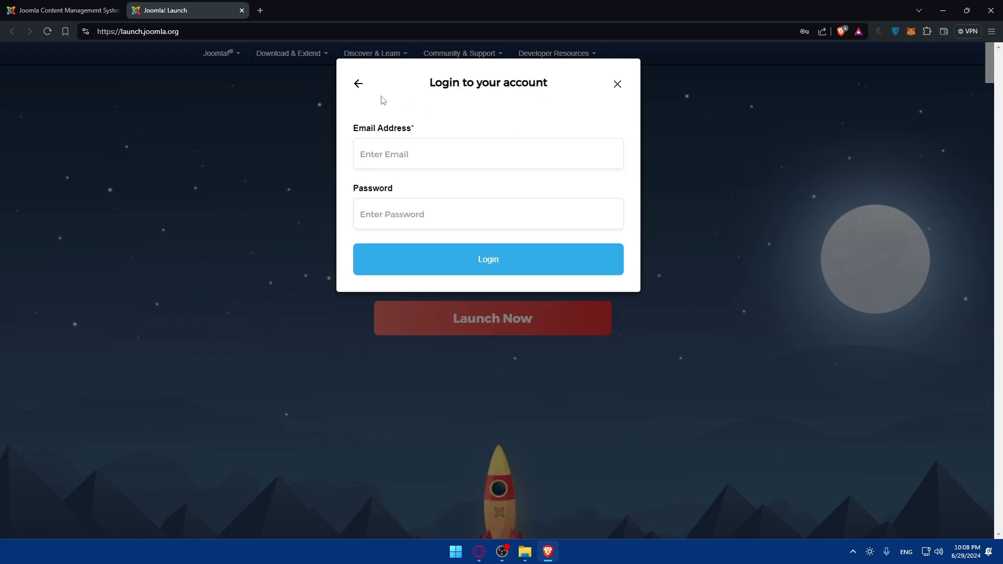
click(361, 83)
click(483, 133)
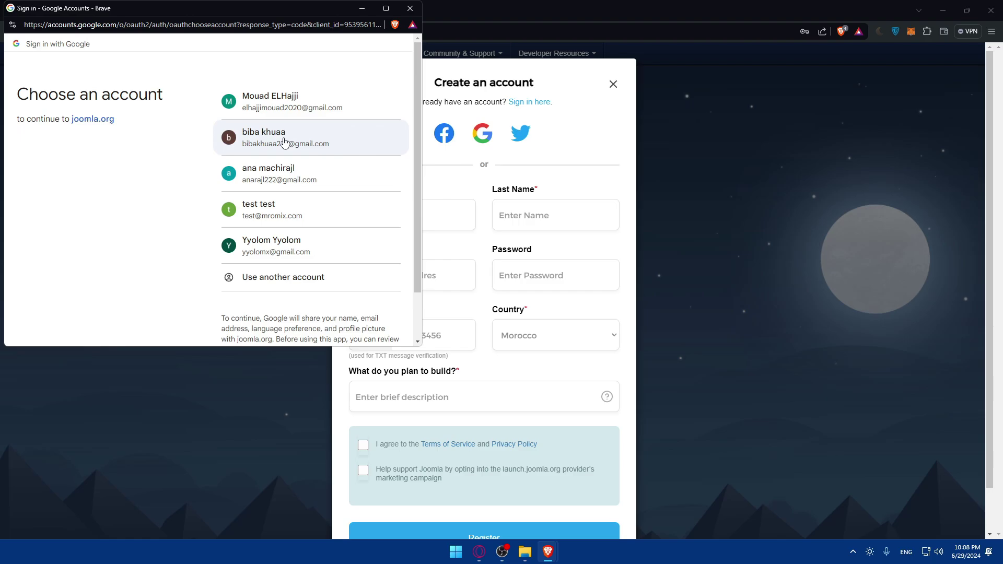
click(282, 145)
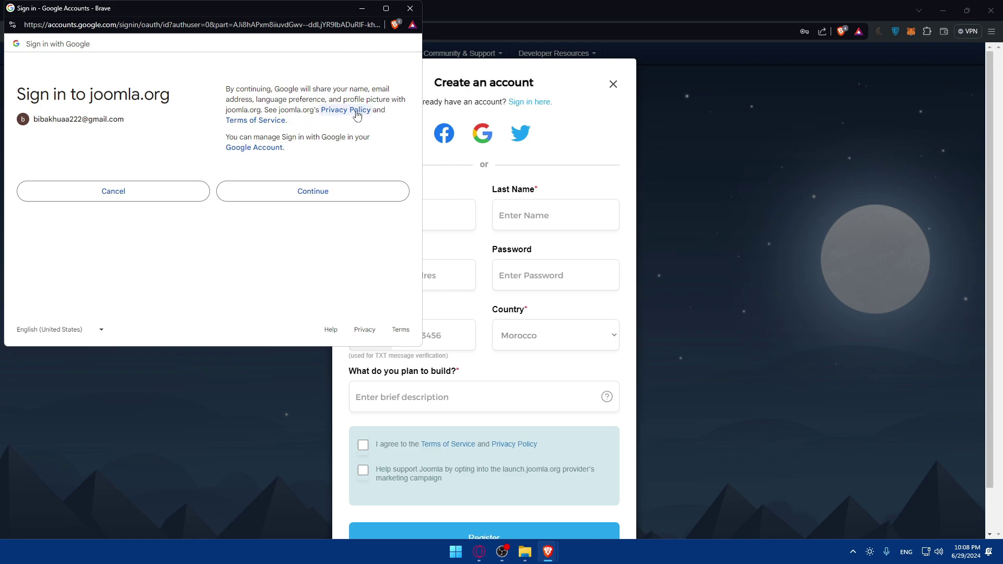
click(311, 191)
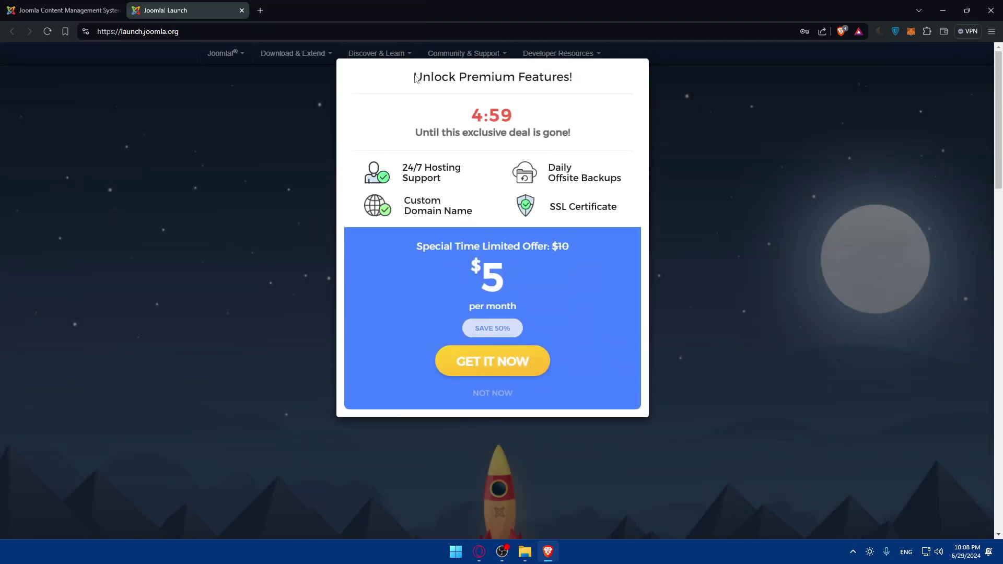
Review the Unlock Premium Features price and countdown, then decline with NOT NOW.
drag(413, 76, 580, 79)
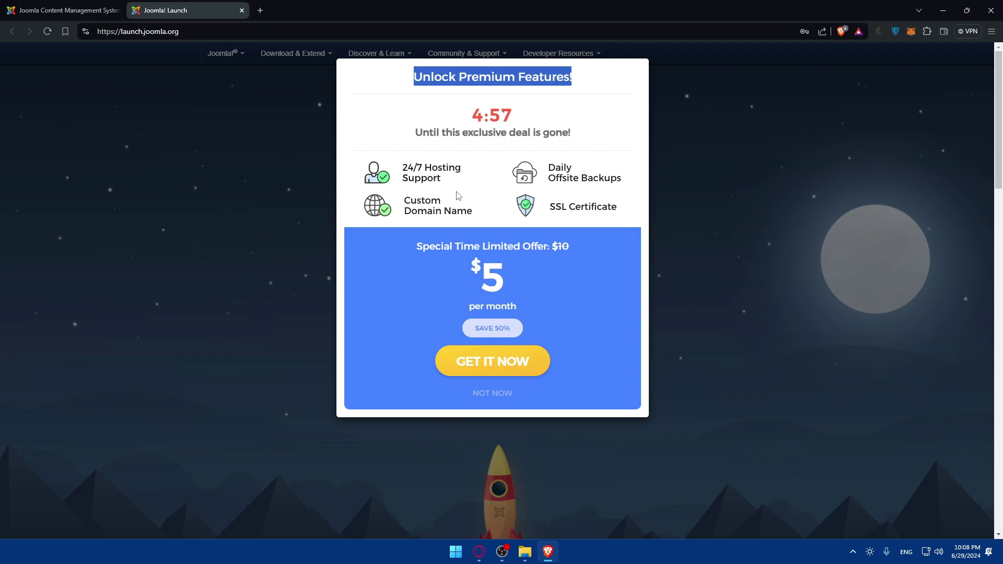
drag(483, 278, 521, 287)
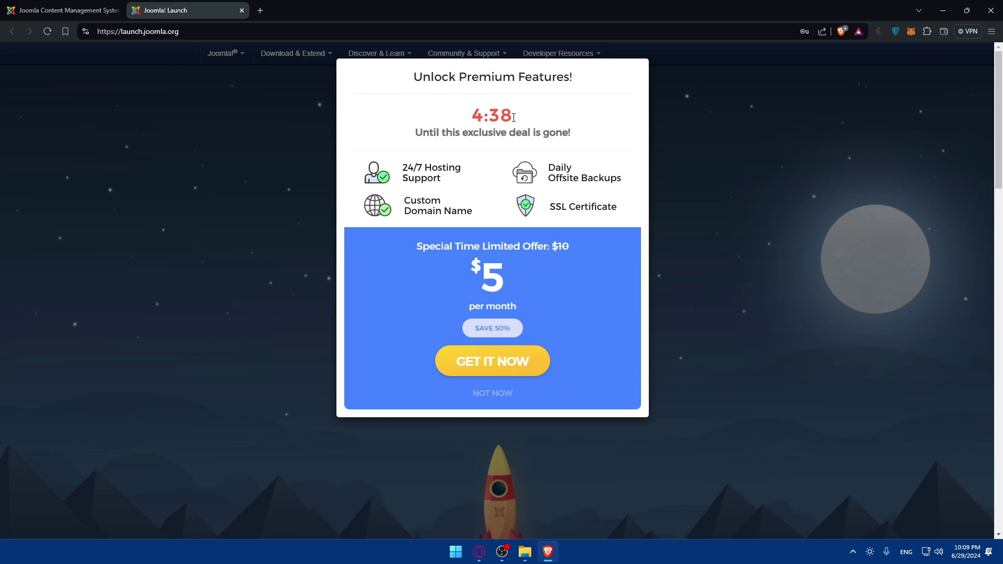
drag(507, 105, 448, 116)
click(491, 392)
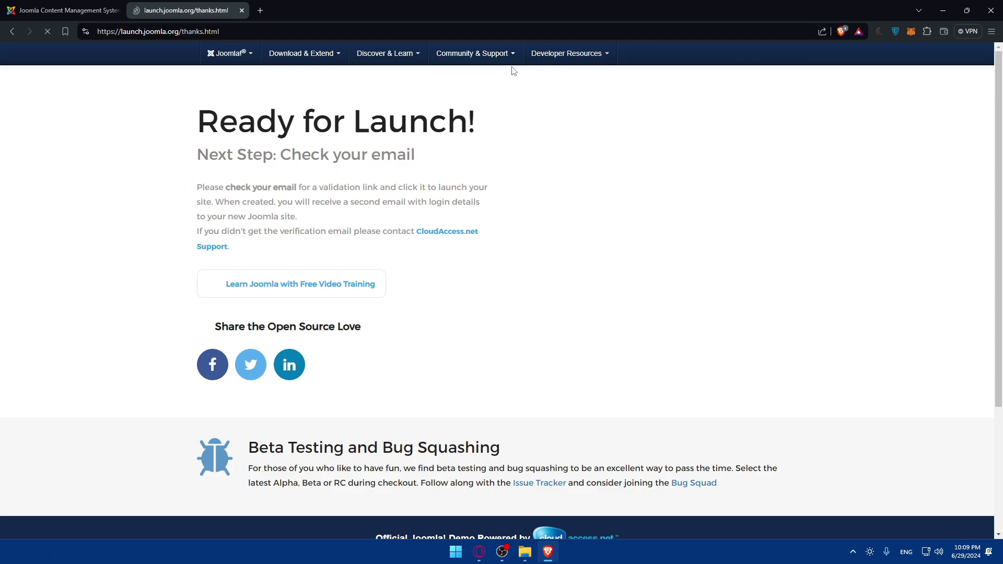
scroll(509, 157, down, 1)
scroll(499, 158, up, 1)
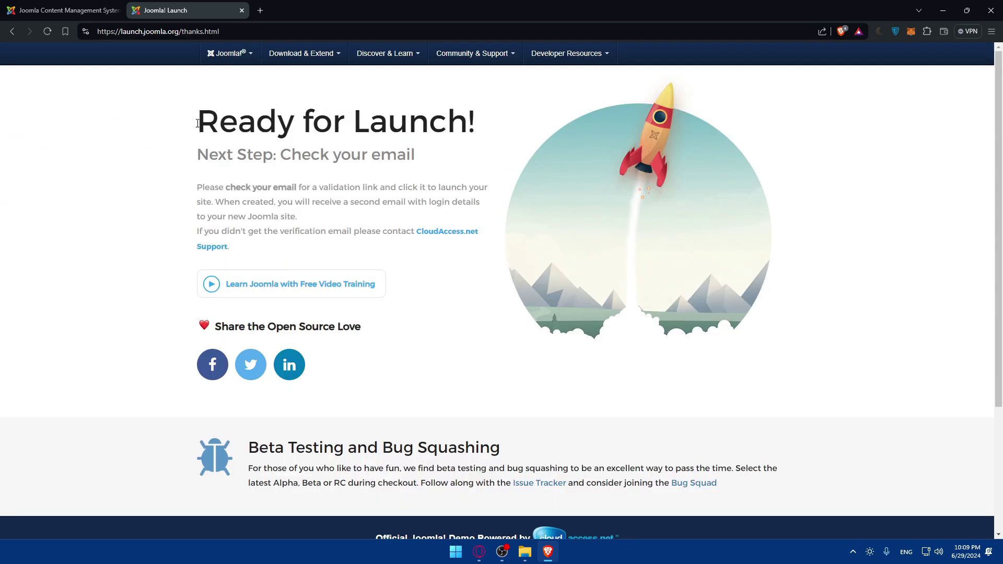
Read the email verification instructions on the Ready for Launch page.
drag(198, 124, 556, 125)
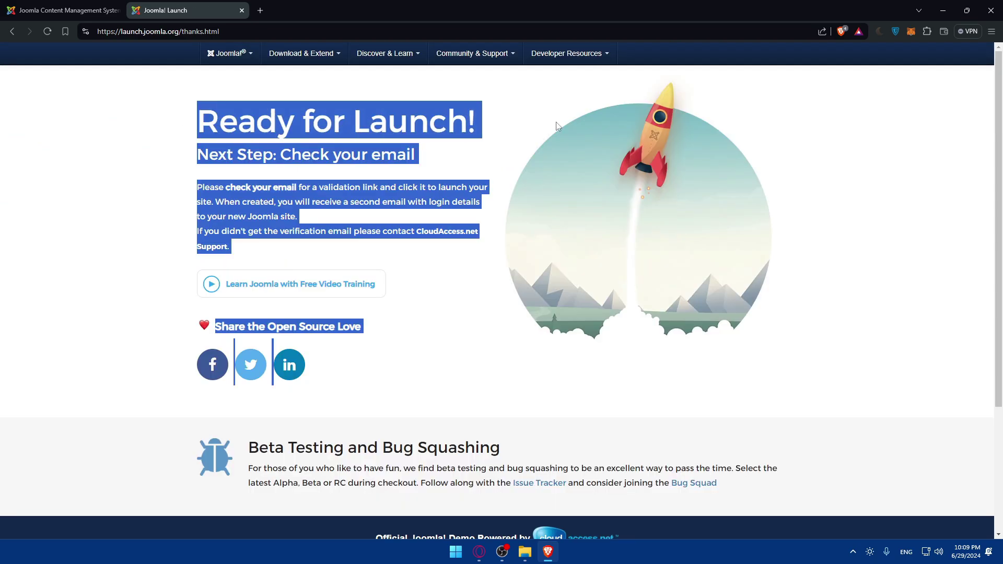
click(189, 163)
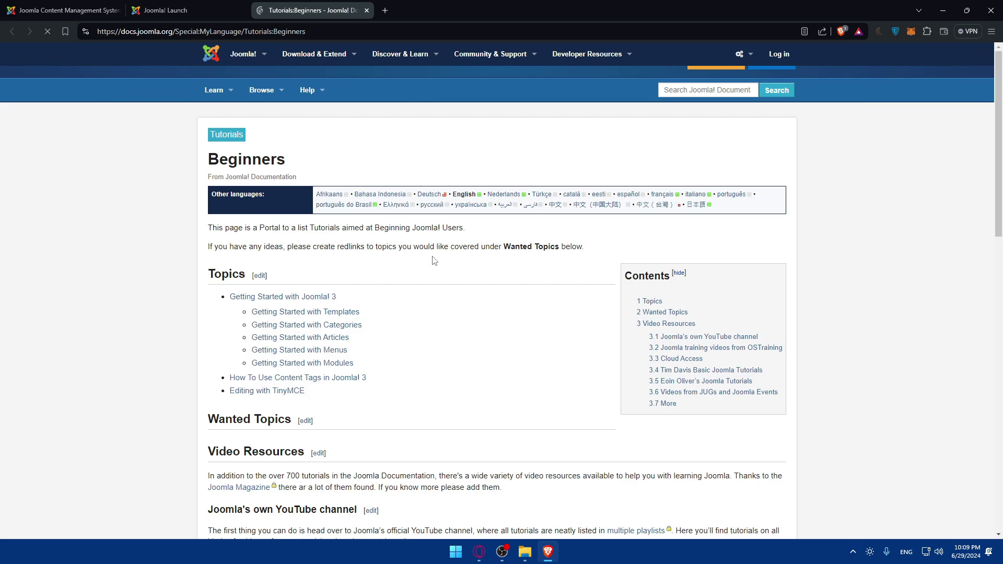
scroll(386, 250, down, 3)
scroll(386, 249, up, 2)
scroll(386, 250, up, 1)
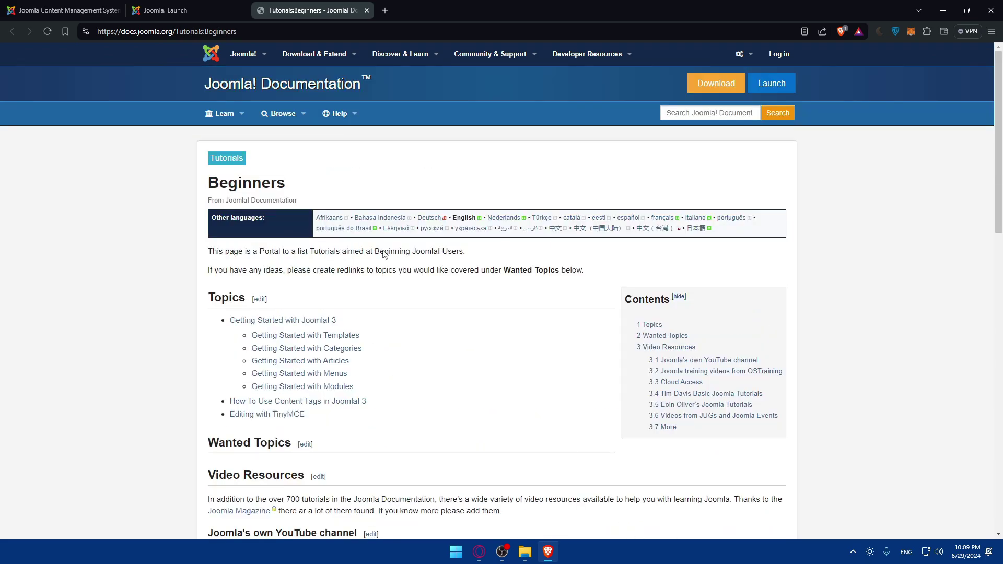
scroll(376, 251, down, 4)
scroll(376, 251, up, 1)
scroll(376, 251, up, 1)
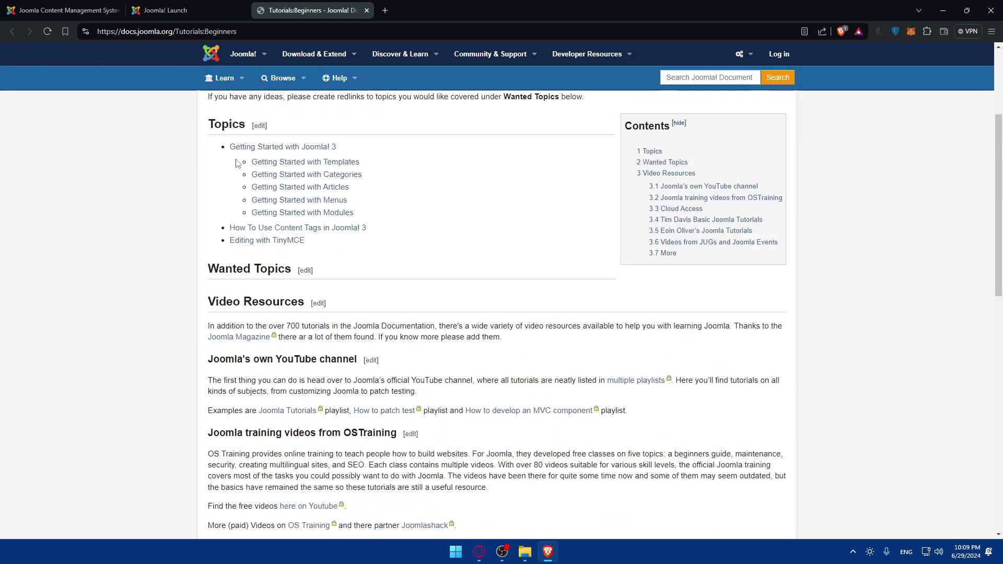
View the Getting Started with Templates guide, then go back to Beginners tutorials.
click(292, 164)
scroll(340, 209, down, 3)
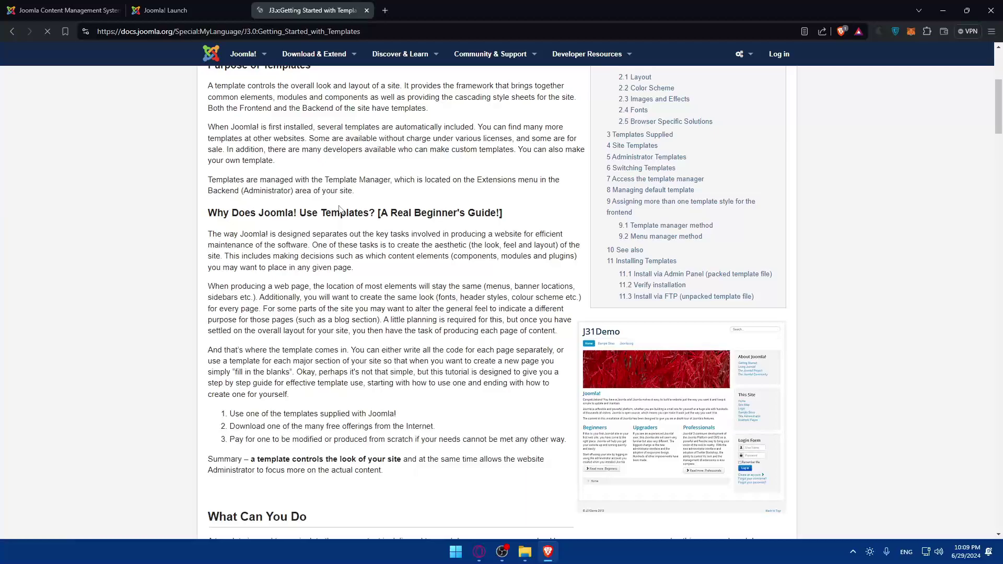
scroll(339, 209, down, 4)
scroll(340, 209, down, 5)
scroll(339, 210, down, 5)
scroll(340, 209, down, 5)
scroll(349, 207, down, 5)
scroll(349, 208, down, 2)
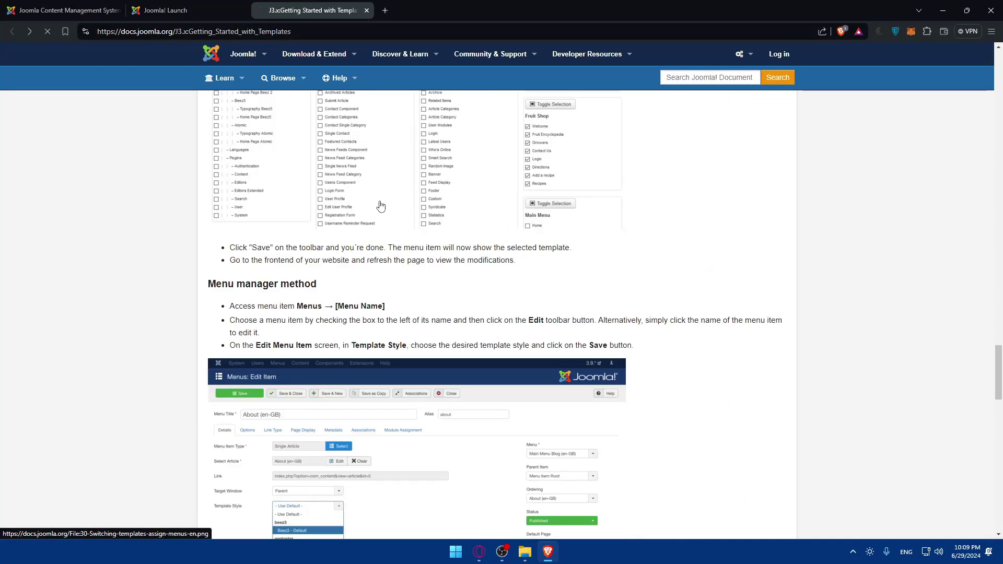
key(alt+Left)
scroll(374, 254, down, 10)
scroll(373, 253, up, 8)
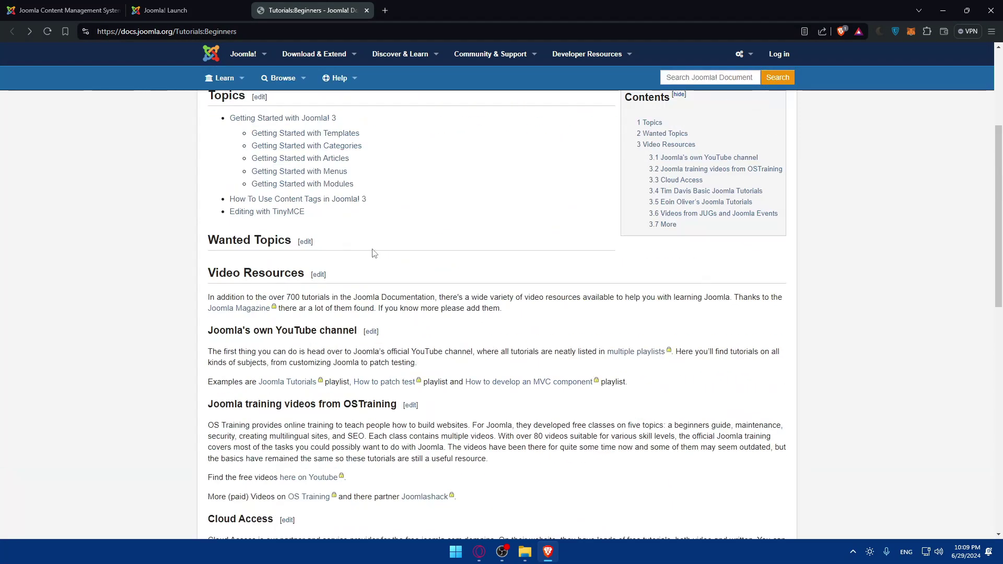
scroll(373, 253, up, 4)
Close the tutorials tab and load gmail.com in a new tab.
click(369, 11)
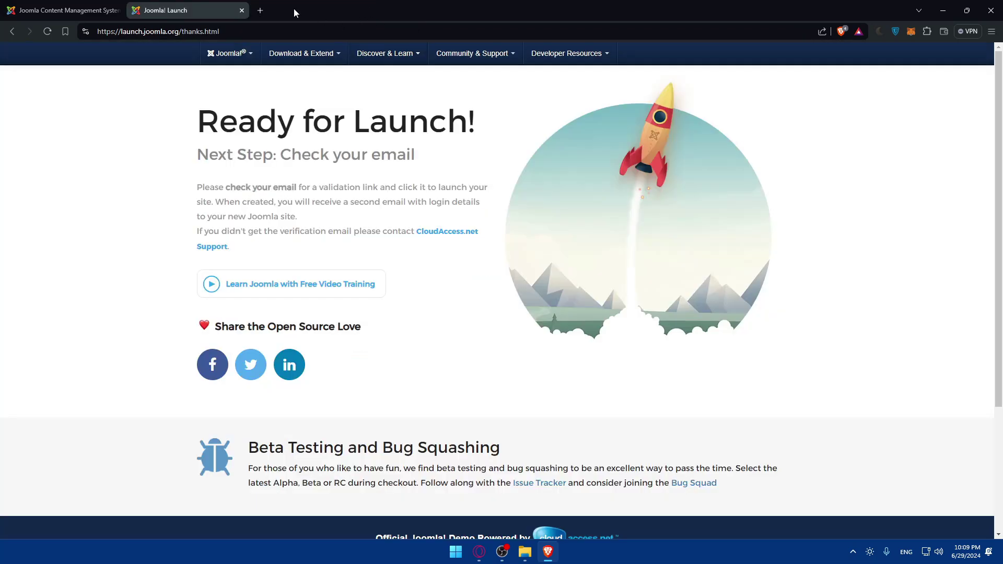
click(261, 10)
text(gmail.com)
key(Return)
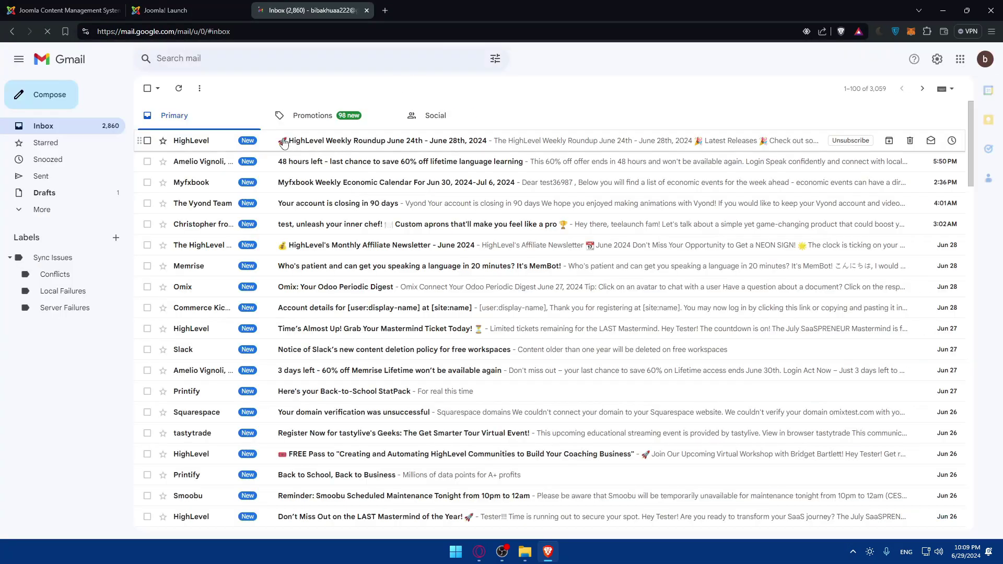
Check Gmail's All Mail and Inbox for the verification email, then return to Joomla! Launch.
click(52, 210)
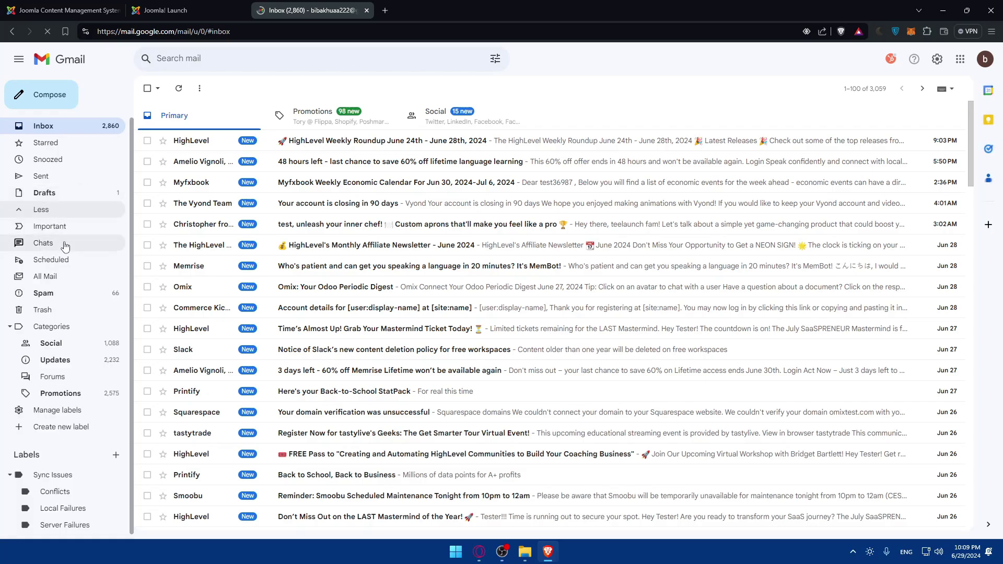
click(60, 277)
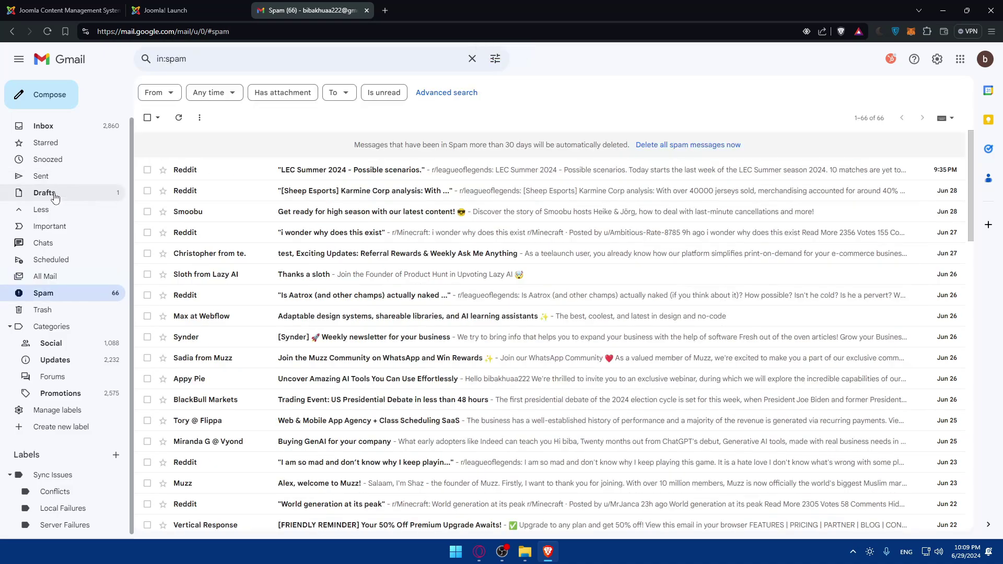
click(54, 125)
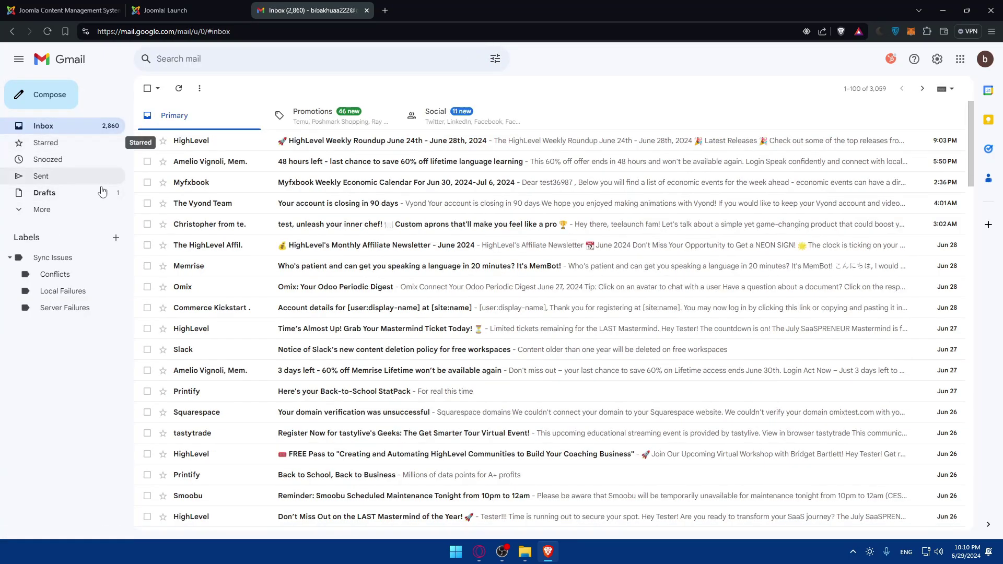
click(201, 4)
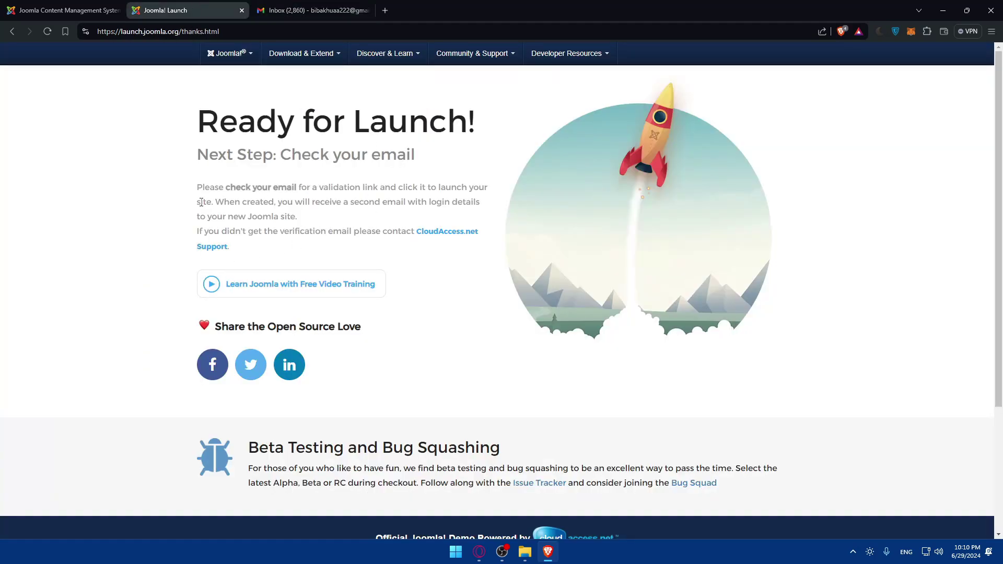
Reread the Ready for Launch notes about the second email and verification, then return to Gmail.
drag(230, 203, 364, 203)
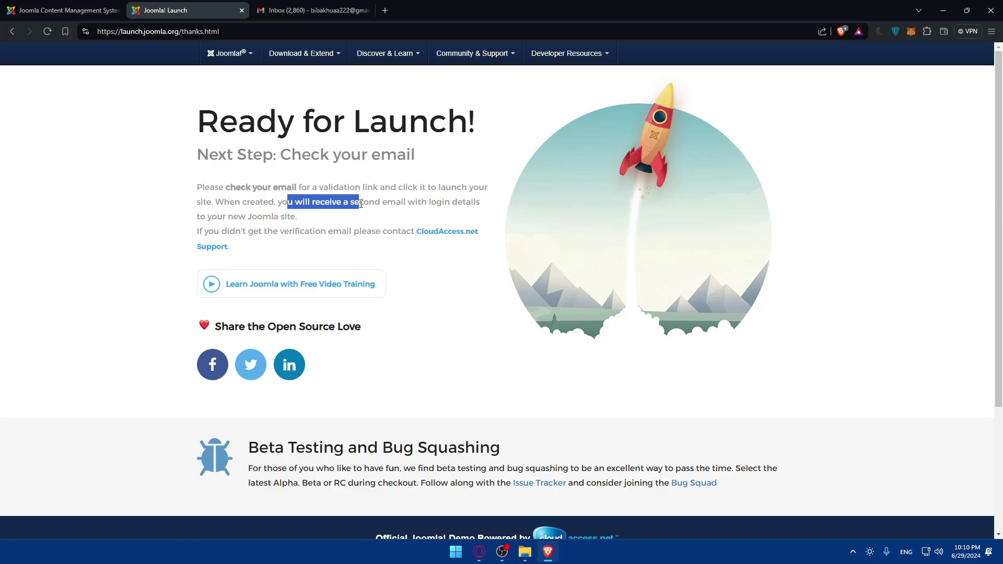
click(370, 210)
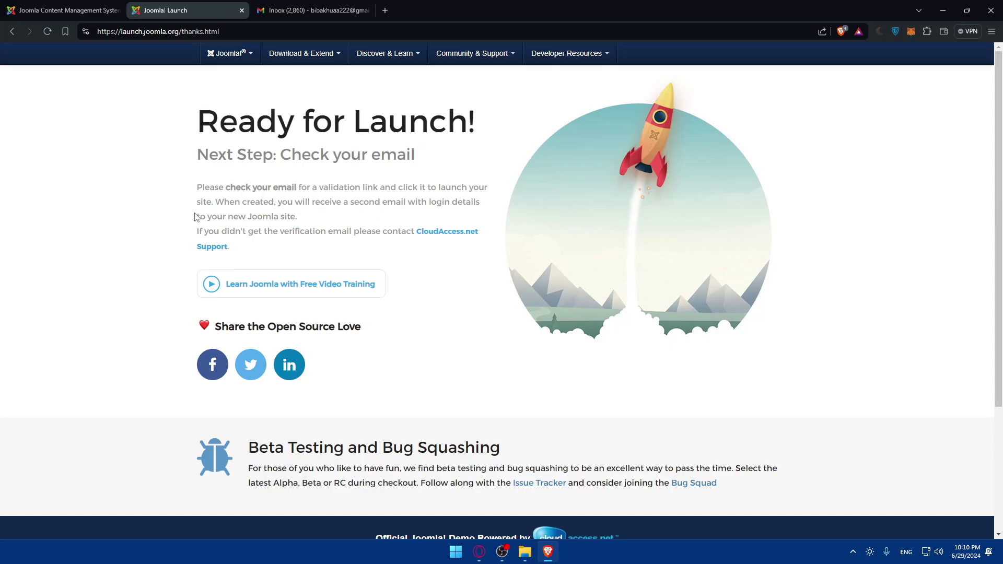
drag(196, 217, 321, 222)
drag(188, 233, 256, 232)
click(318, 232)
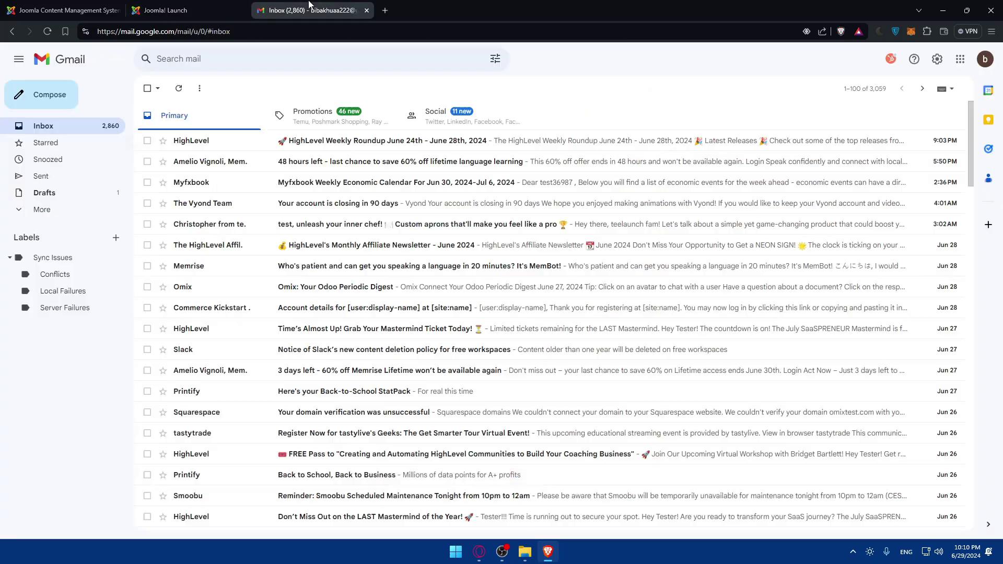
click(311, 10)
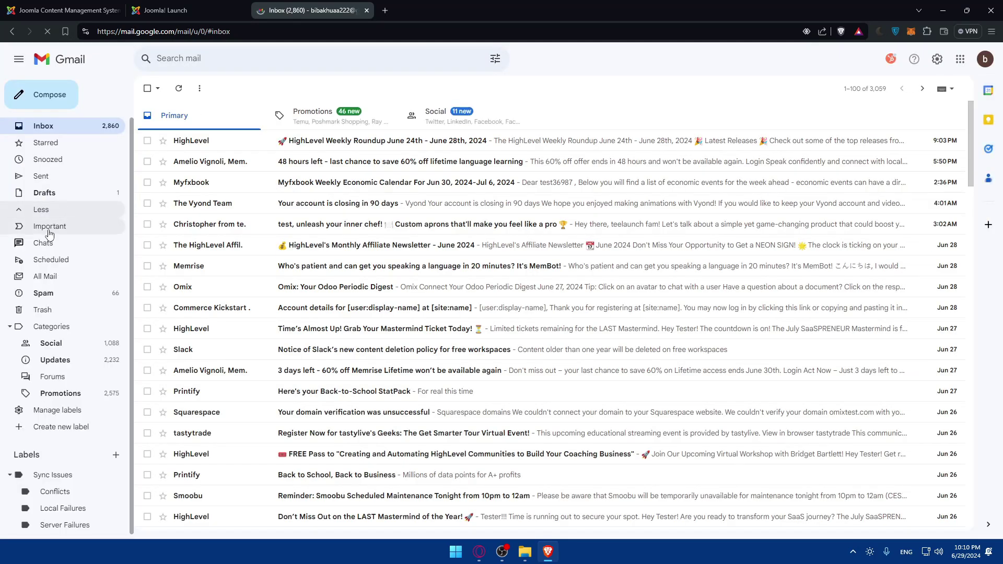
Search the first account's All Mail, including its newest message, and Spam for the verification email.
click(44, 276)
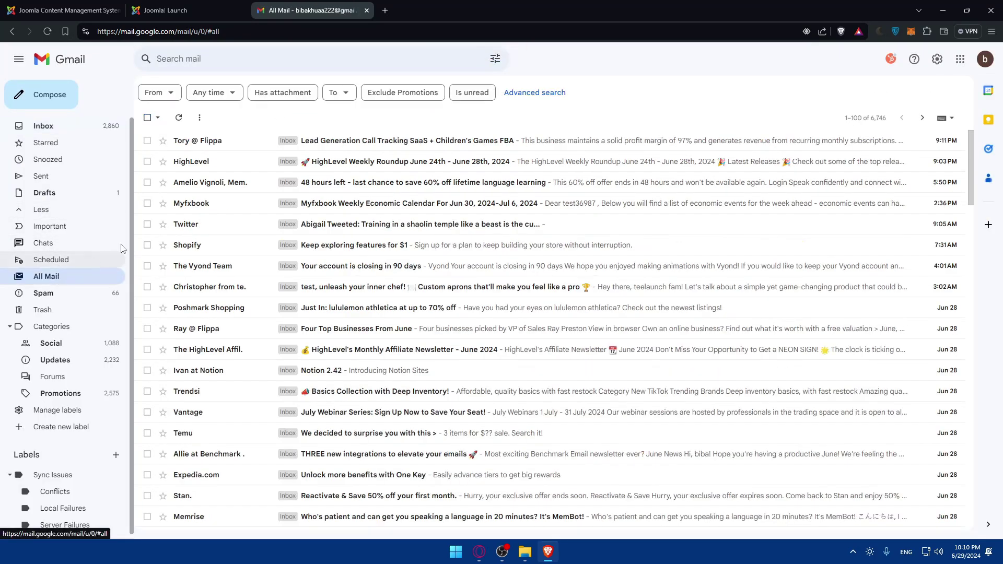
click(218, 143)
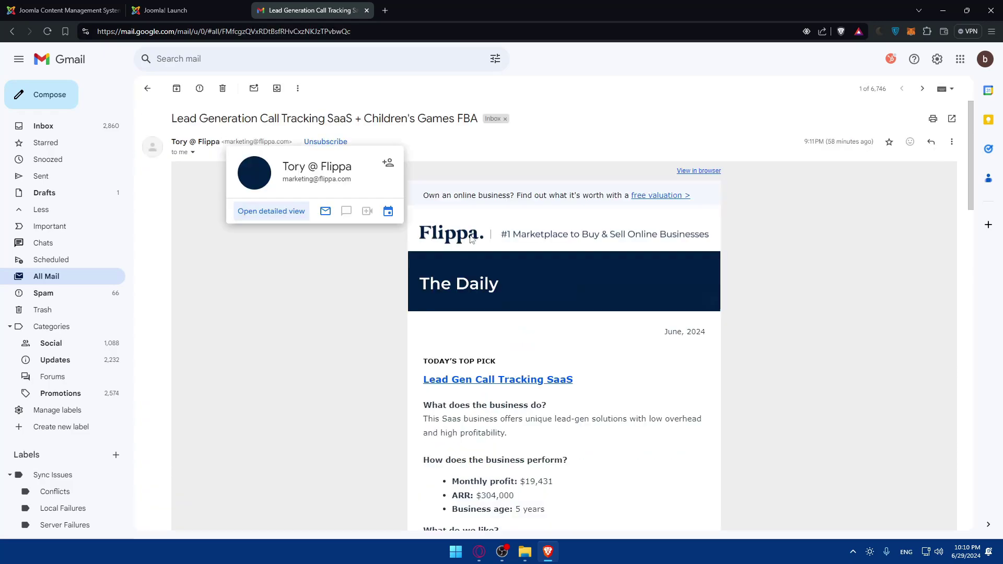
key(alt+Left)
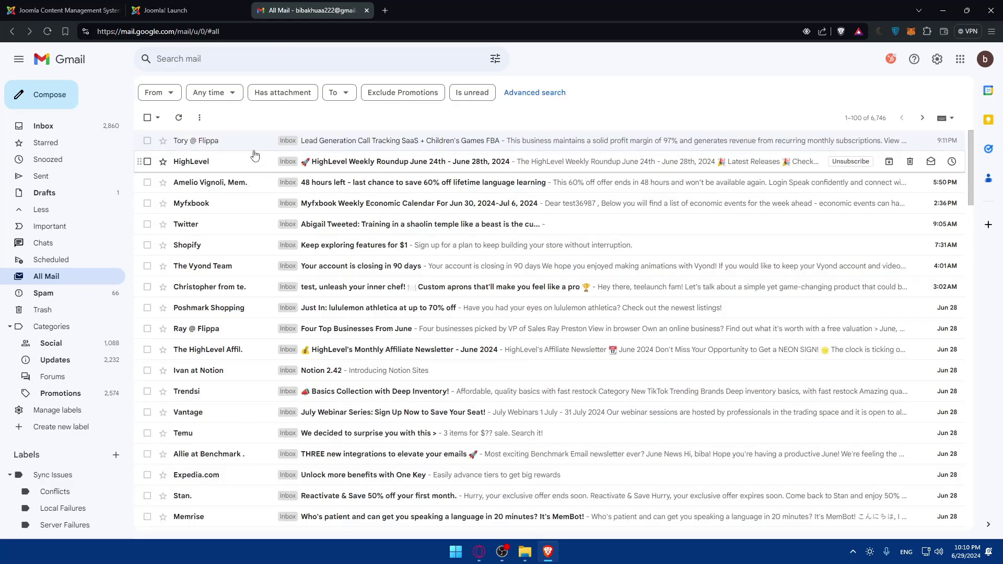
click(69, 292)
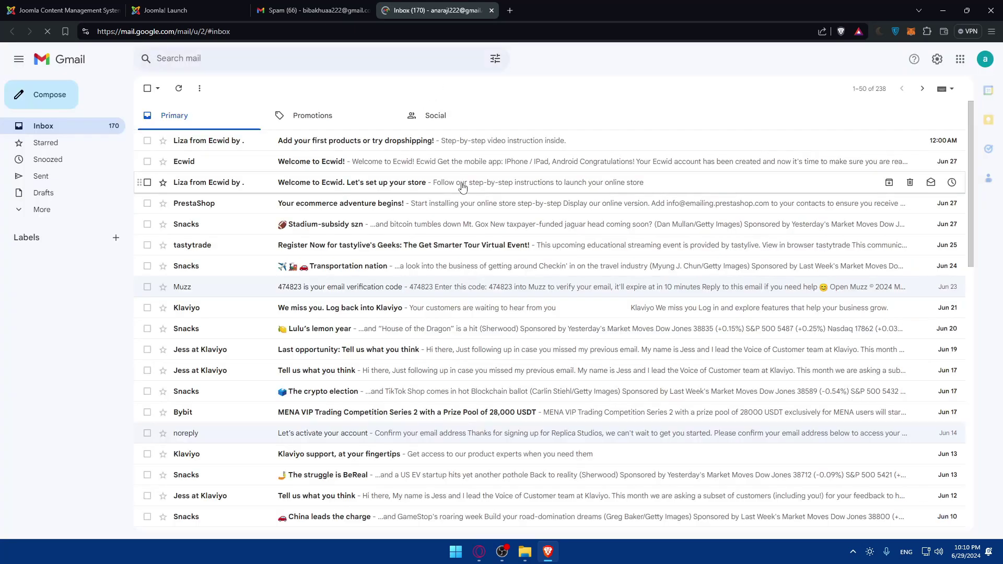
Check the second account's All Mail and Spam, then close that mailbox.
click(71, 209)
click(68, 278)
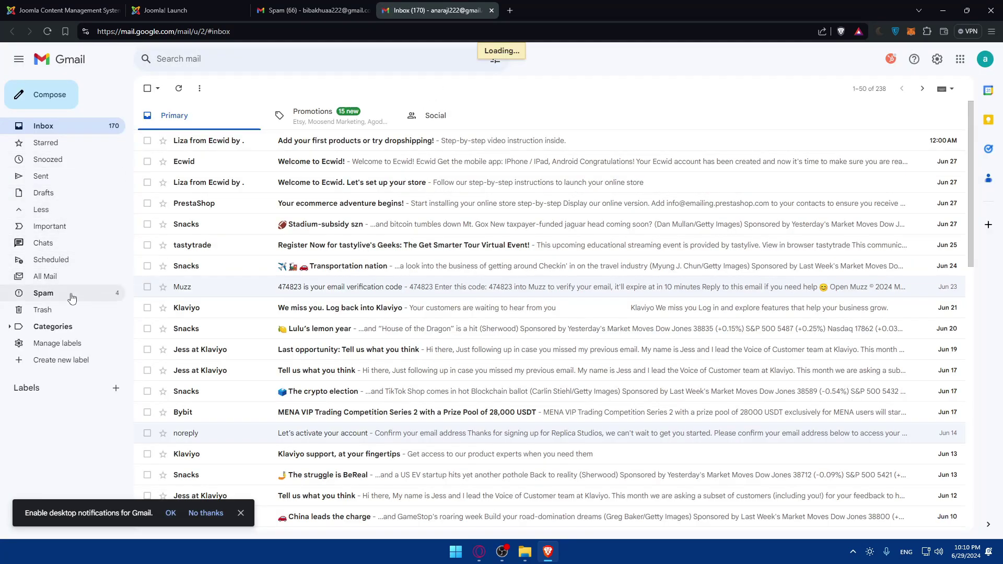
click(71, 296)
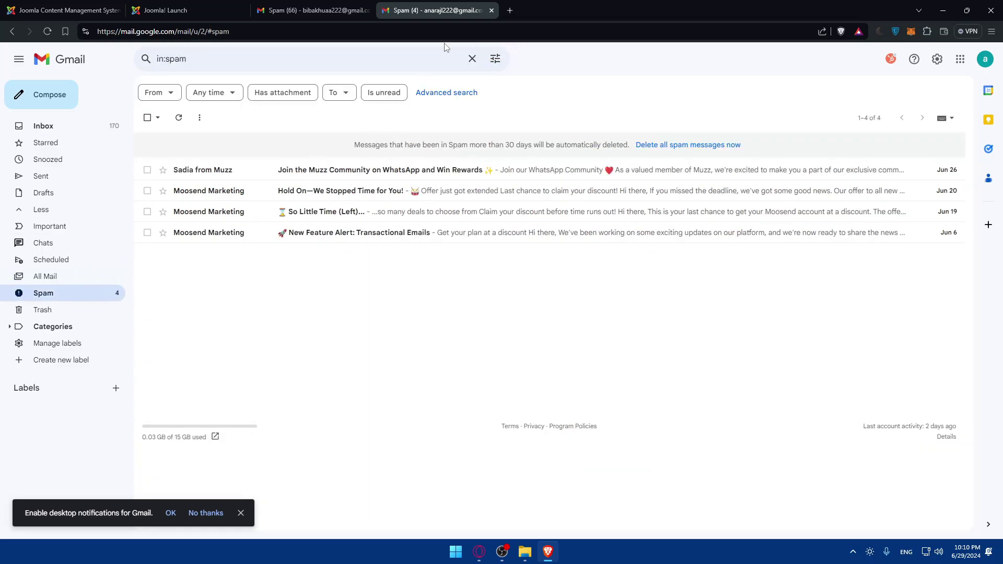
click(491, 11)
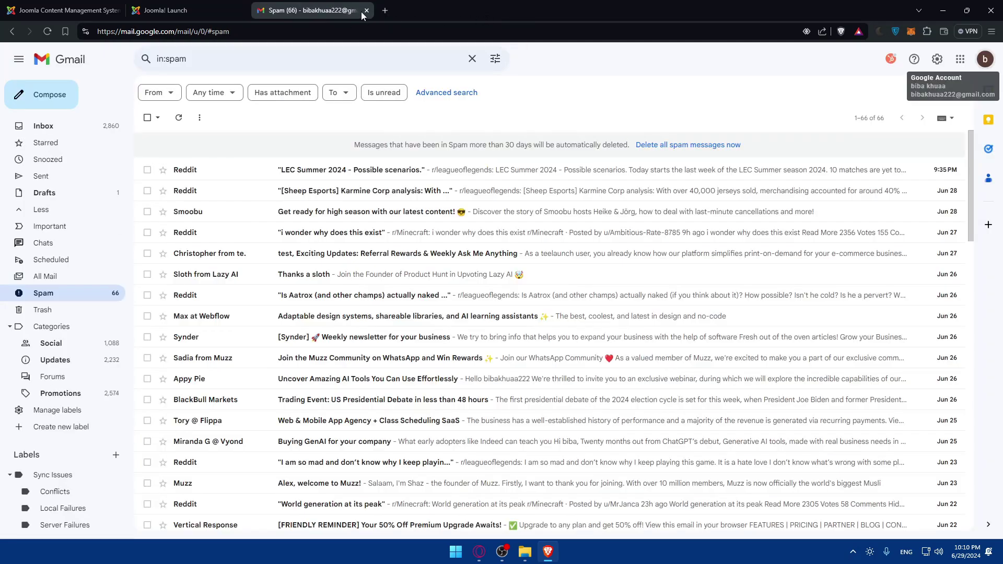
Revisit the Ready for Launch page and All Mail, then bring up the CloudAccess.net support ticket page.
click(181, 10)
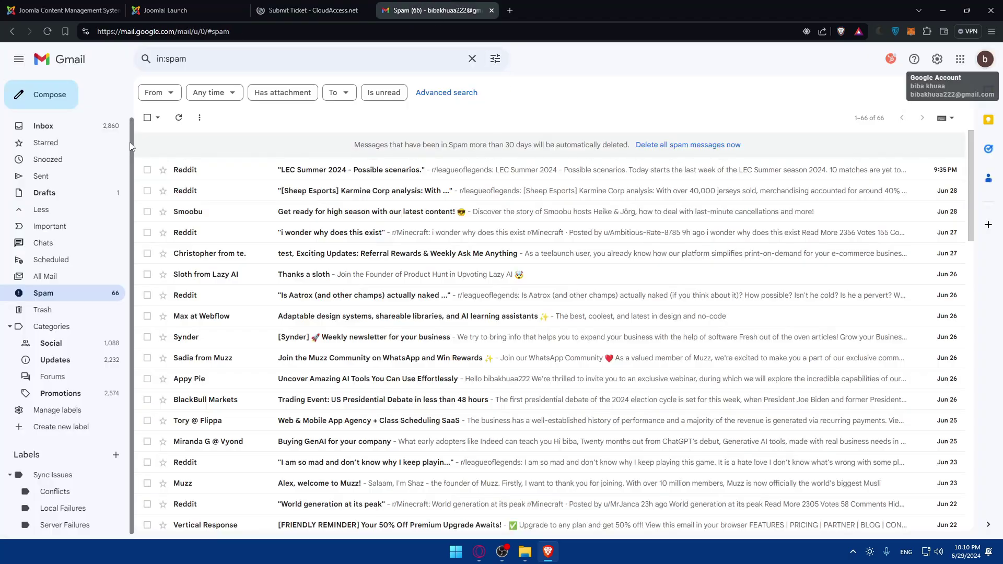
click(48, 276)
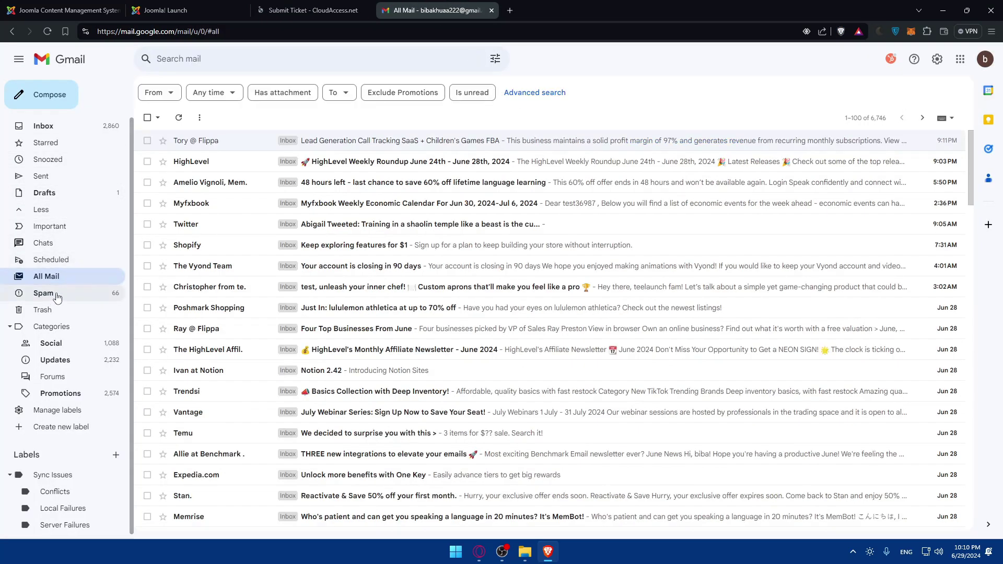
click(320, 7)
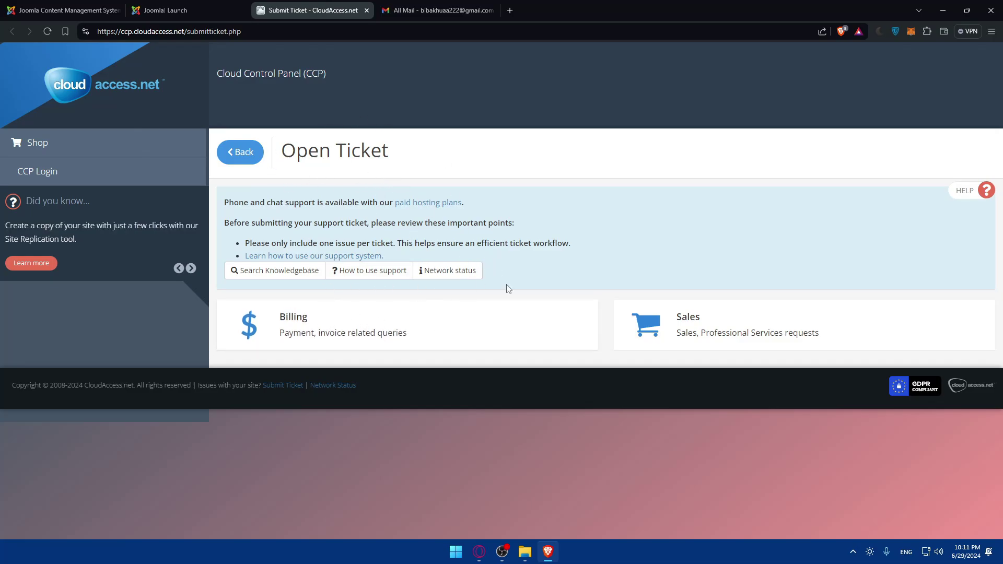
Pass through the Joomla! Launch tab to the joomla.org homepage tab.
click(233, 9)
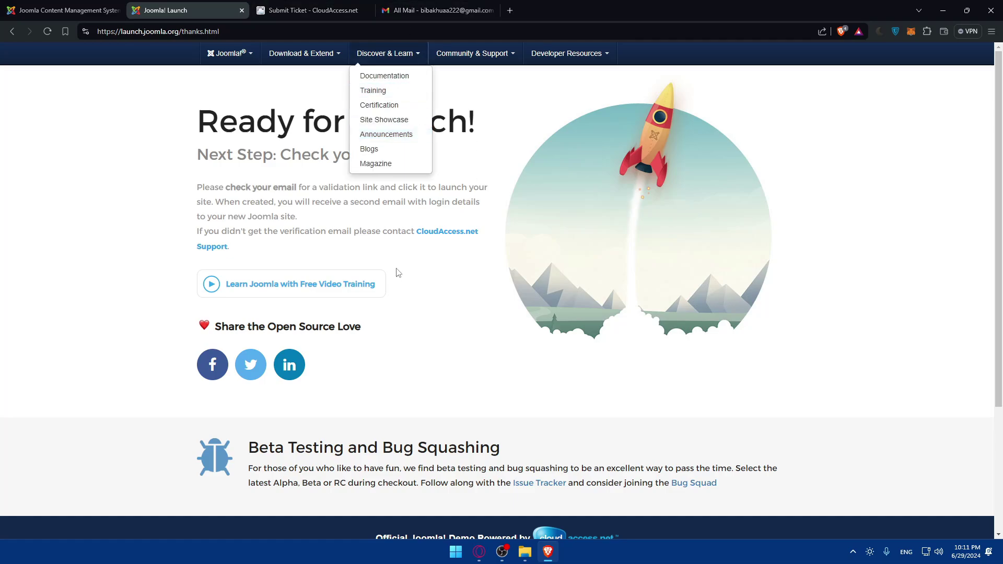
scroll(473, 222, down, 2)
scroll(482, 170, up, 2)
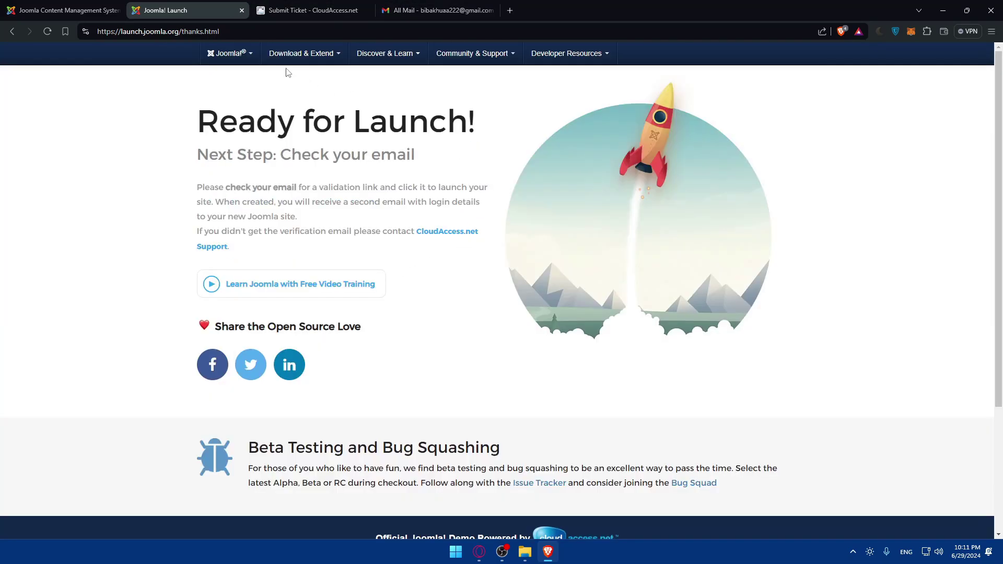
key(ctrl+shift+Tab)
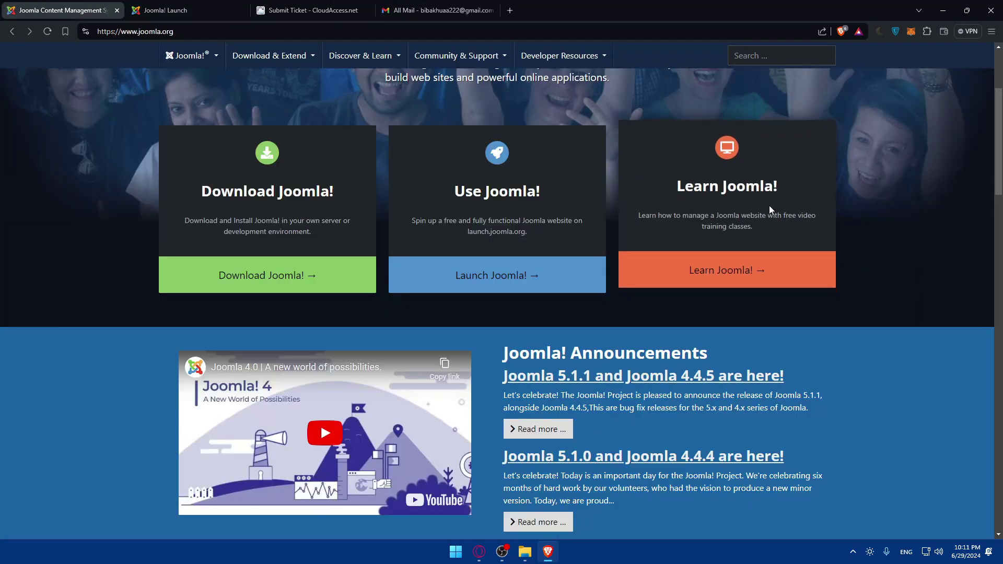
Follow the Learn Joomla! link on joomla.org to the Tutorials:Beginners page.
drag(709, 194, 836, 194)
click(749, 271)
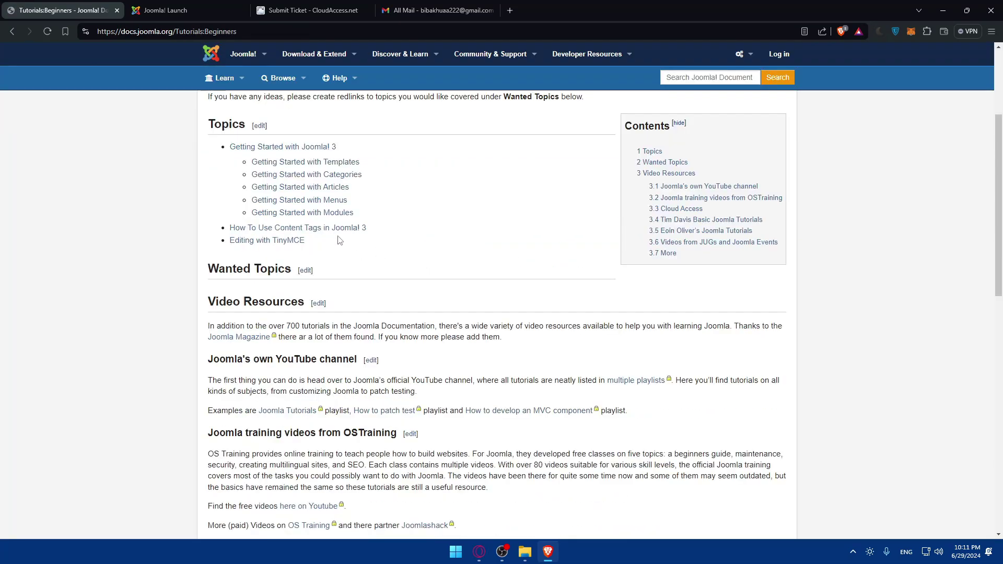
scroll(317, 280, down, 5)
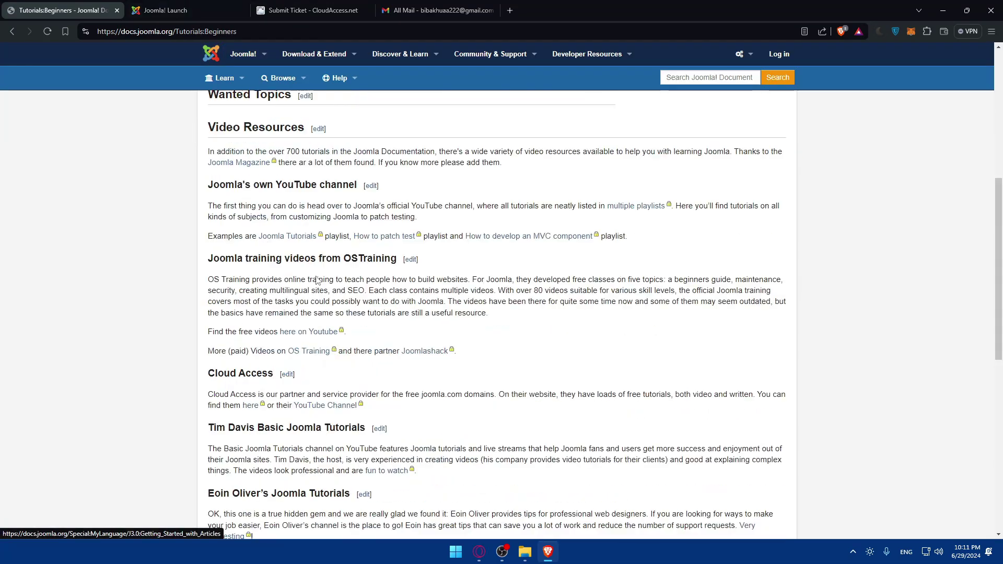
scroll(316, 281, down, 10)
scroll(326, 277, up, 3)
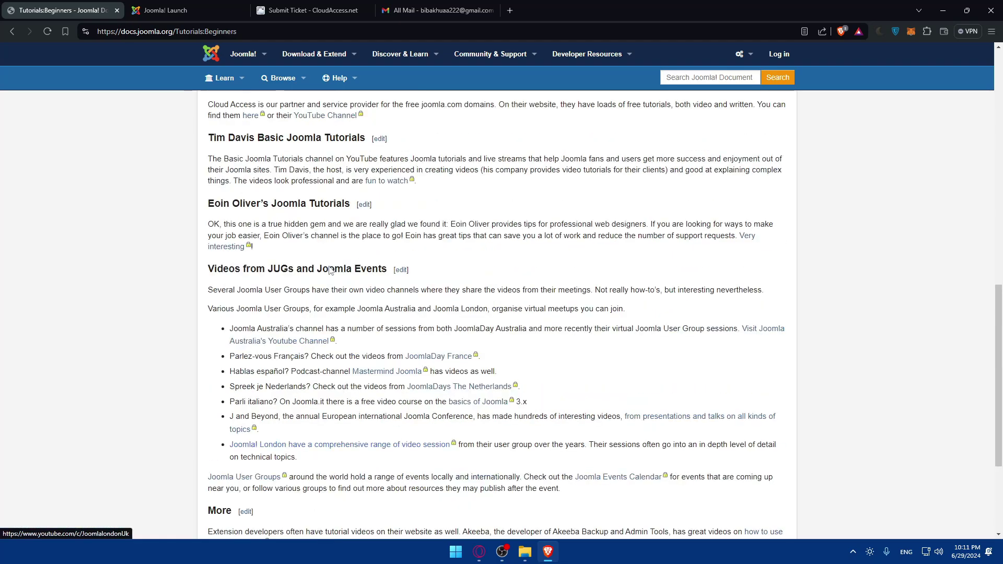
scroll(333, 272, up, 8)
scroll(332, 272, up, 3)
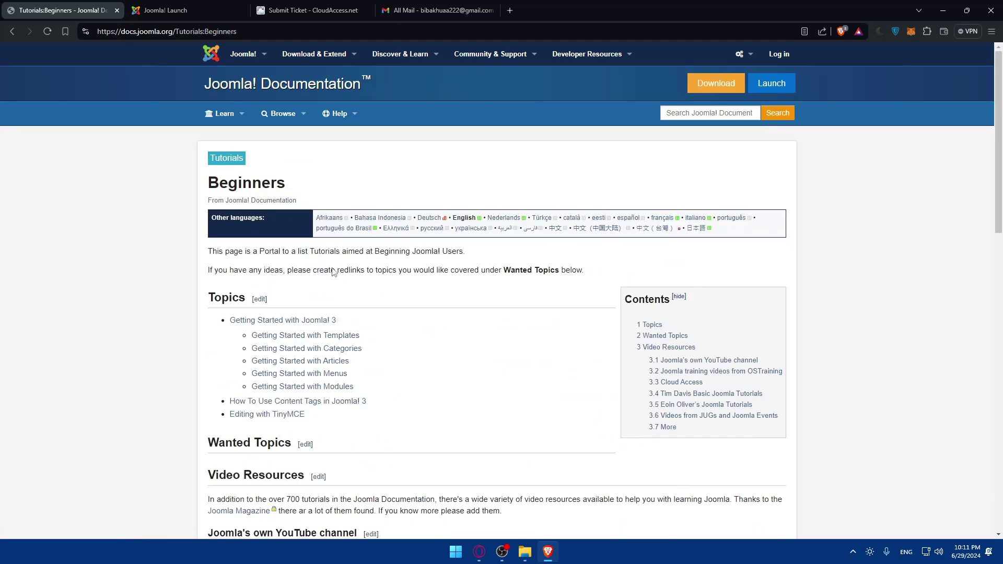